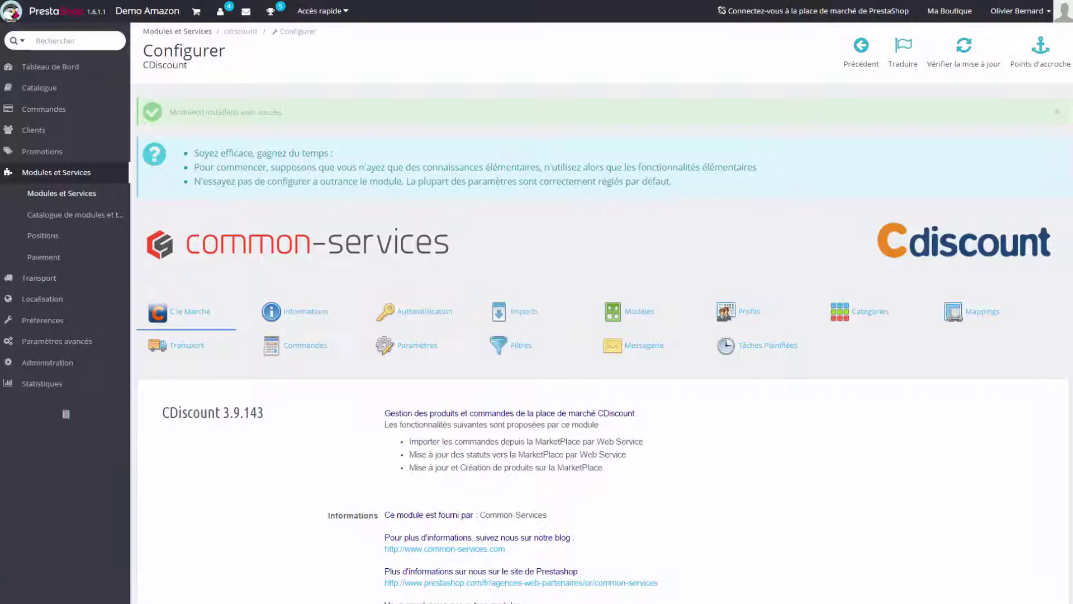
Enter demo-api as the user and the account password in the authentication settings, and verify the credentials
{"action": "left_click", "coordinate": [316, 312]}
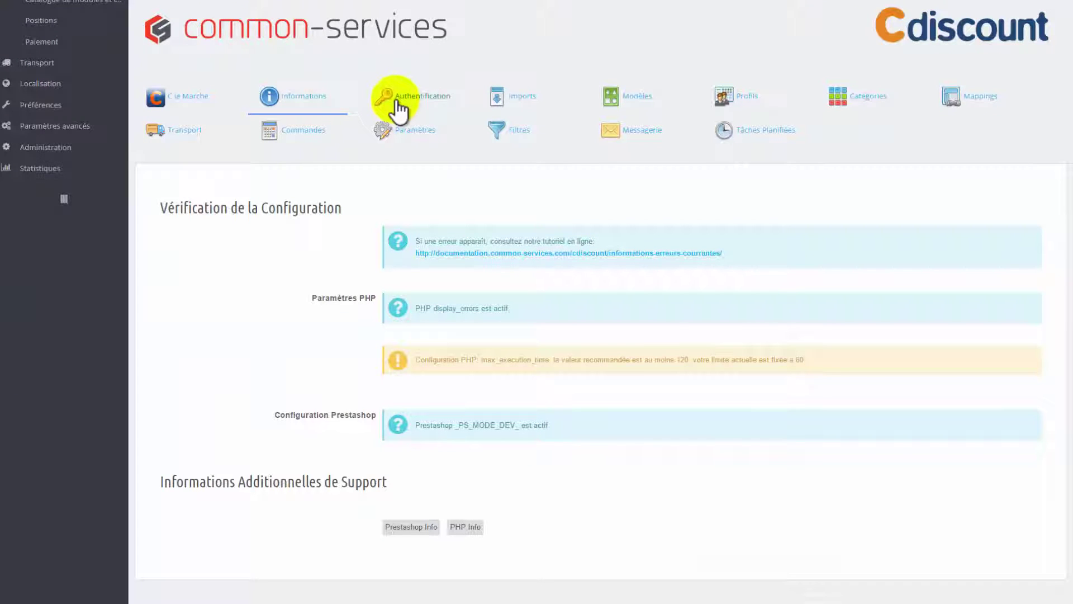
{"action": "left_click", "coordinate": [398, 102]}
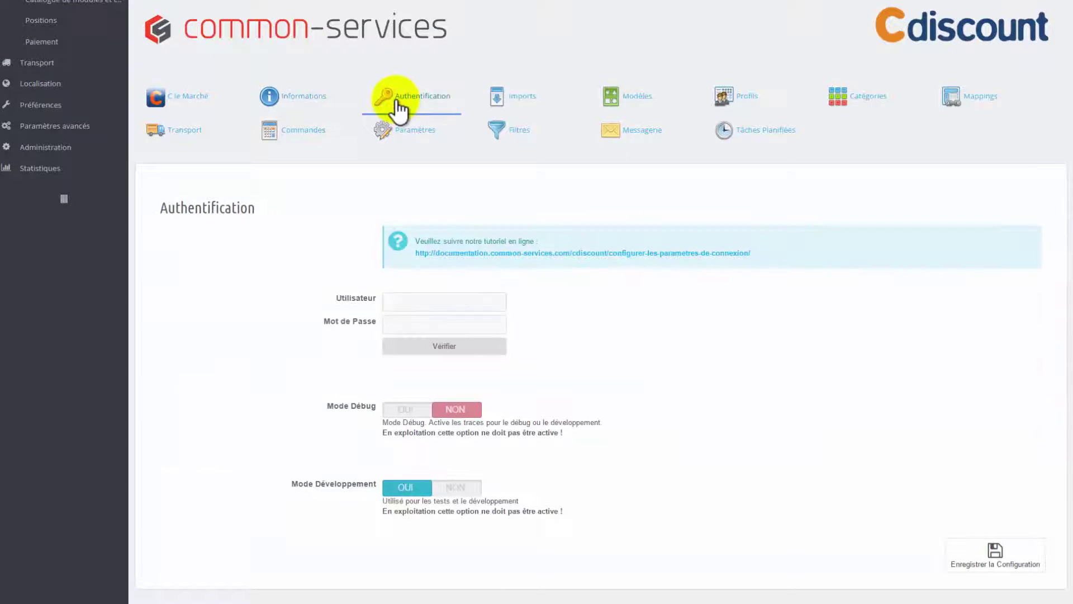
{"action": "left_click", "coordinate": [427, 299]}
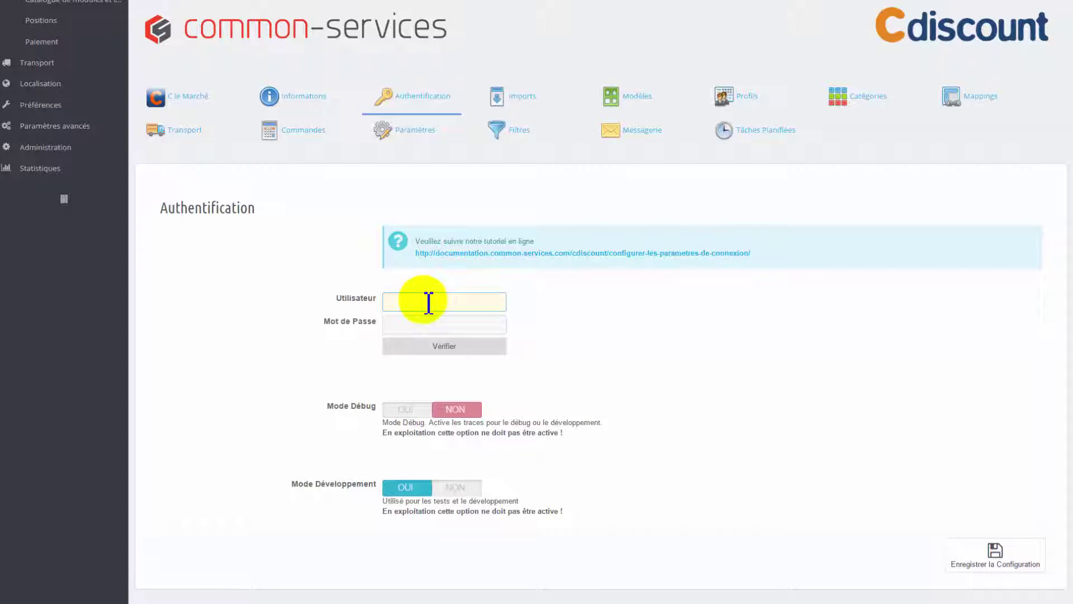
{"action": "type", "text": "demo-api"}
{"action": "left_click", "coordinate": [456, 325]}
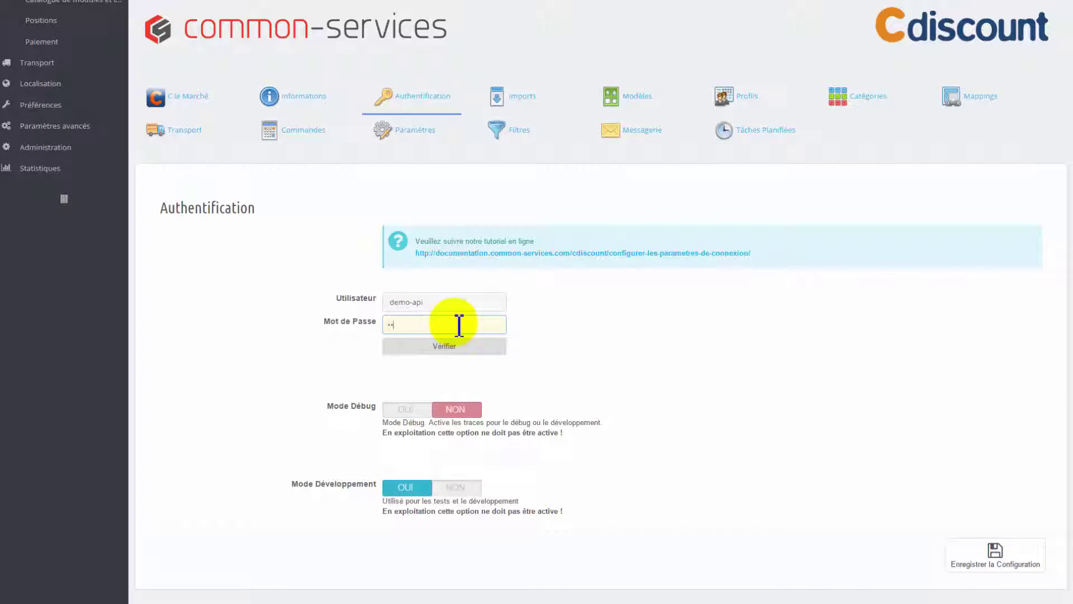
{"action": "type", "text": "••••"}
{"action": "left_click", "coordinate": [606, 353]}
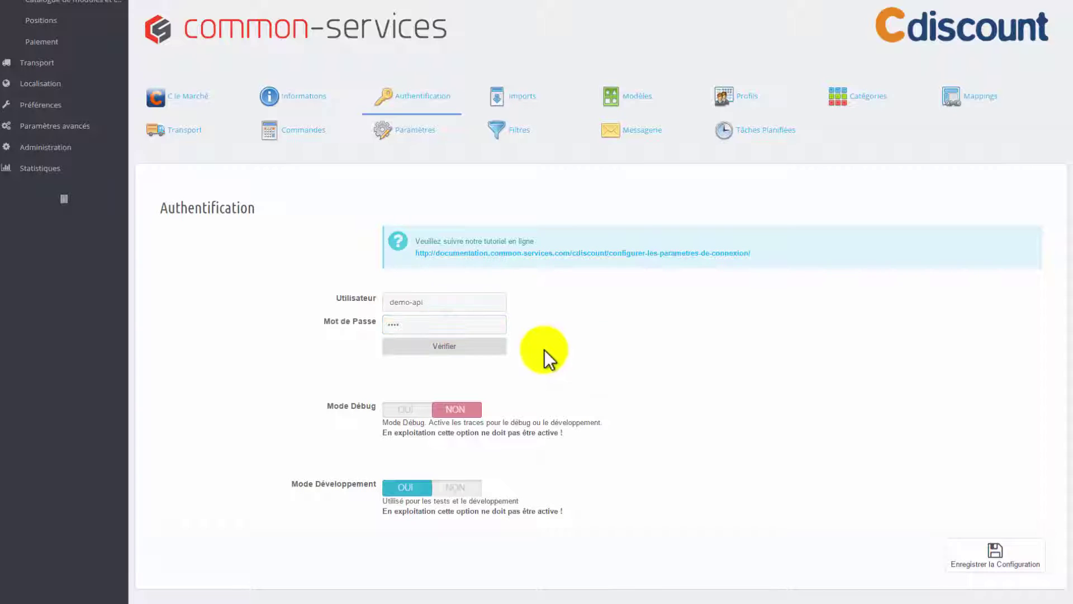
{"action": "left_click", "coordinate": [428, 349]}
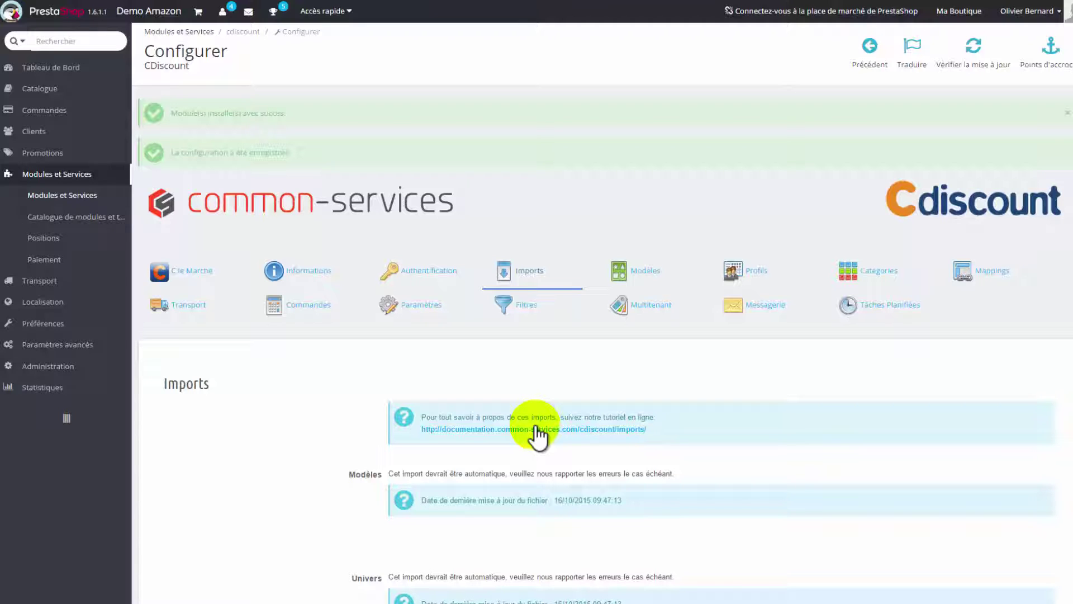
Add a new model named Vêtements based on the SOUMISSION CREATION PRODUIT model
{"action": "left_click", "coordinate": [665, 274]}
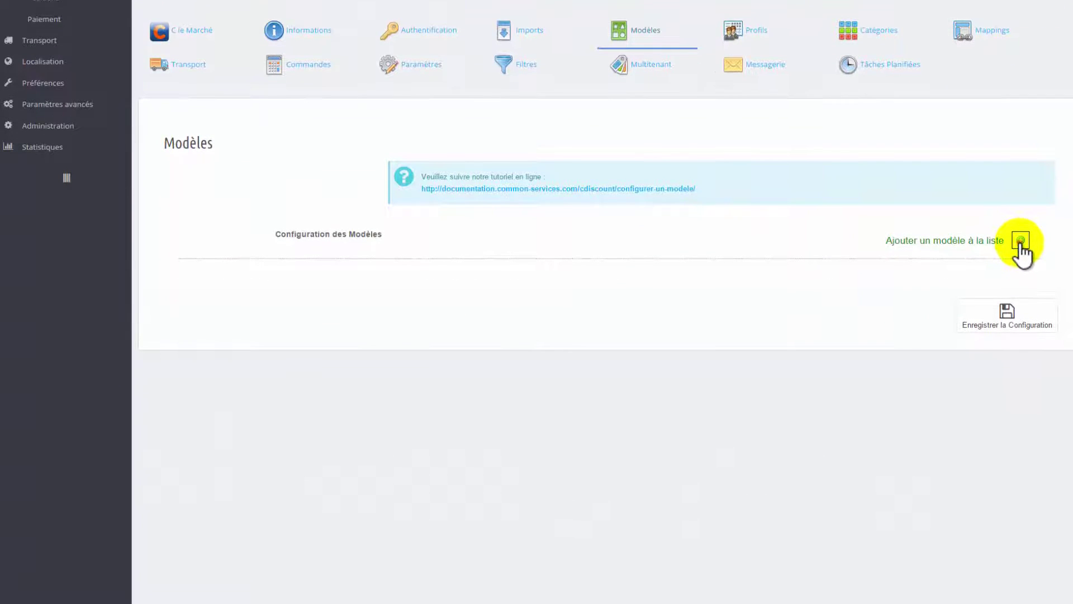
{"action": "left_click", "coordinate": [1020, 240]}
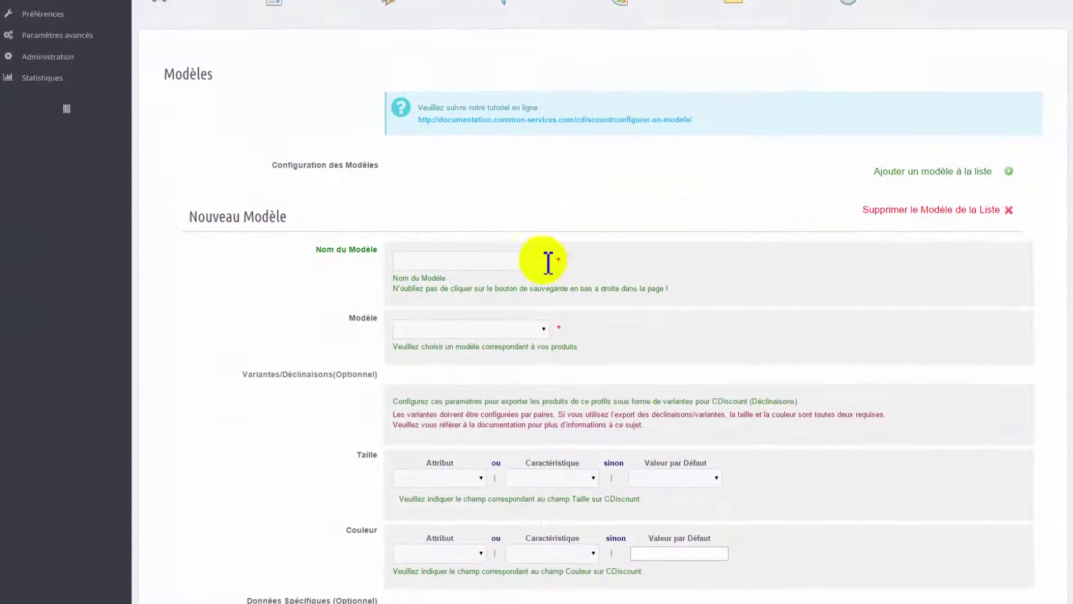
{"action": "left_click", "coordinate": [488, 319]}
{"action": "type", "text": "V"}
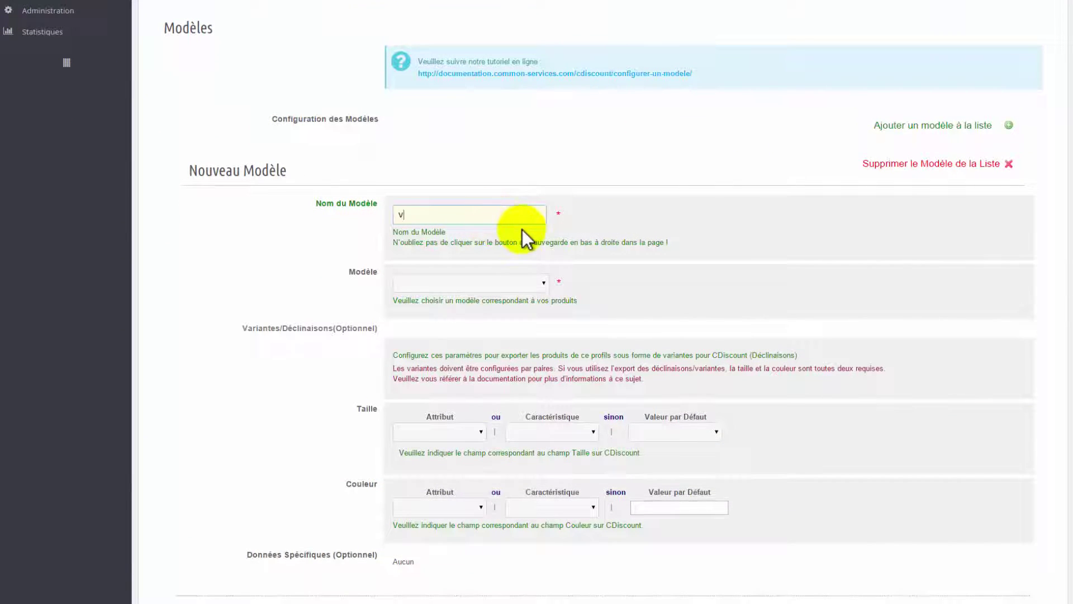
{"action": "type", "text": "êtements"}
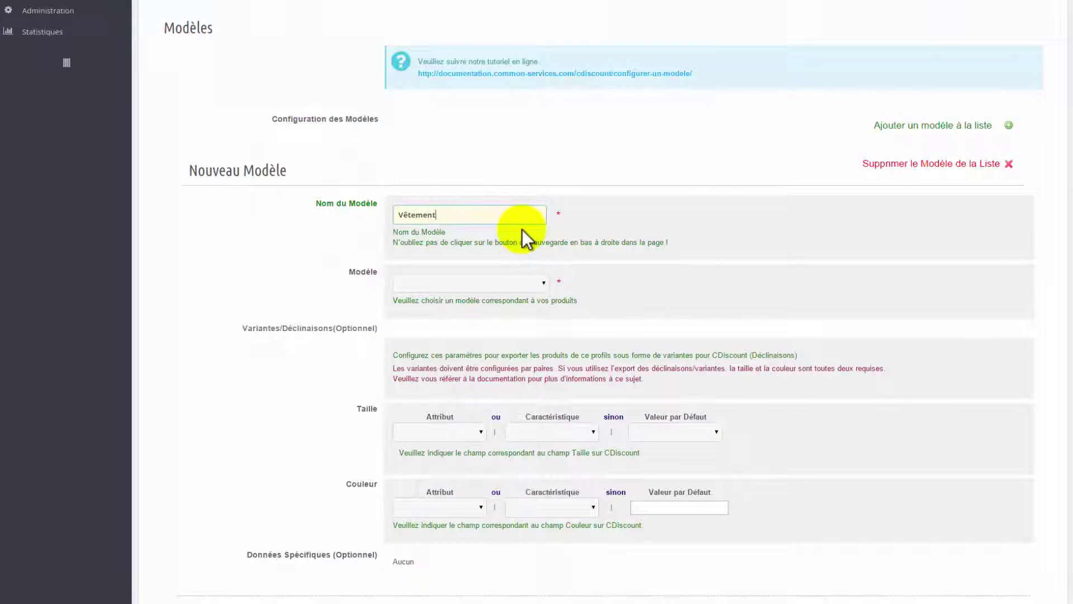
{"action": "left_click", "coordinate": [534, 281]}
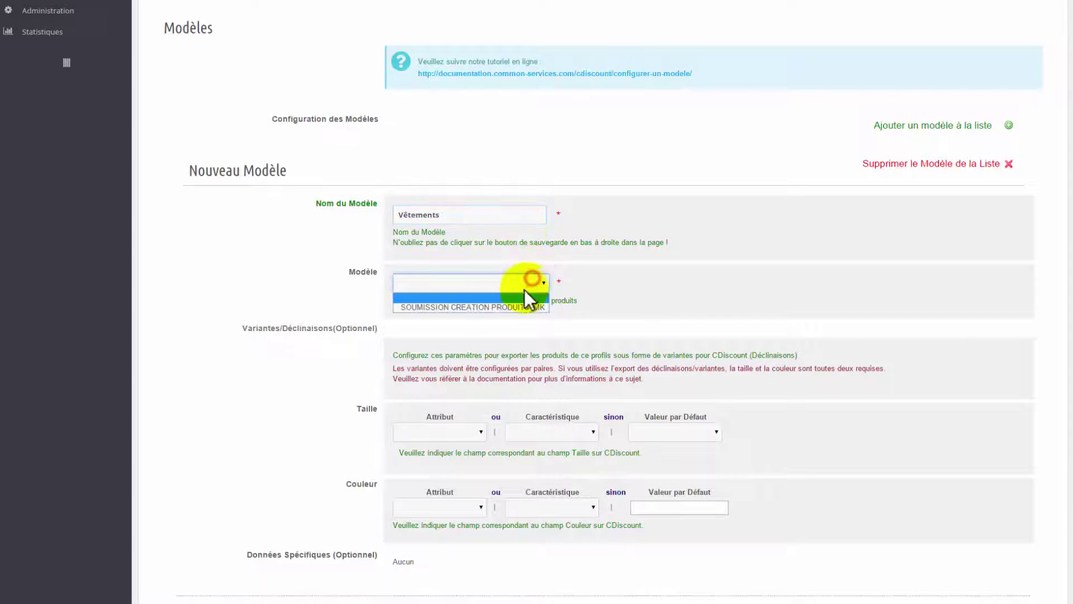
{"action": "left_click", "coordinate": [521, 306]}
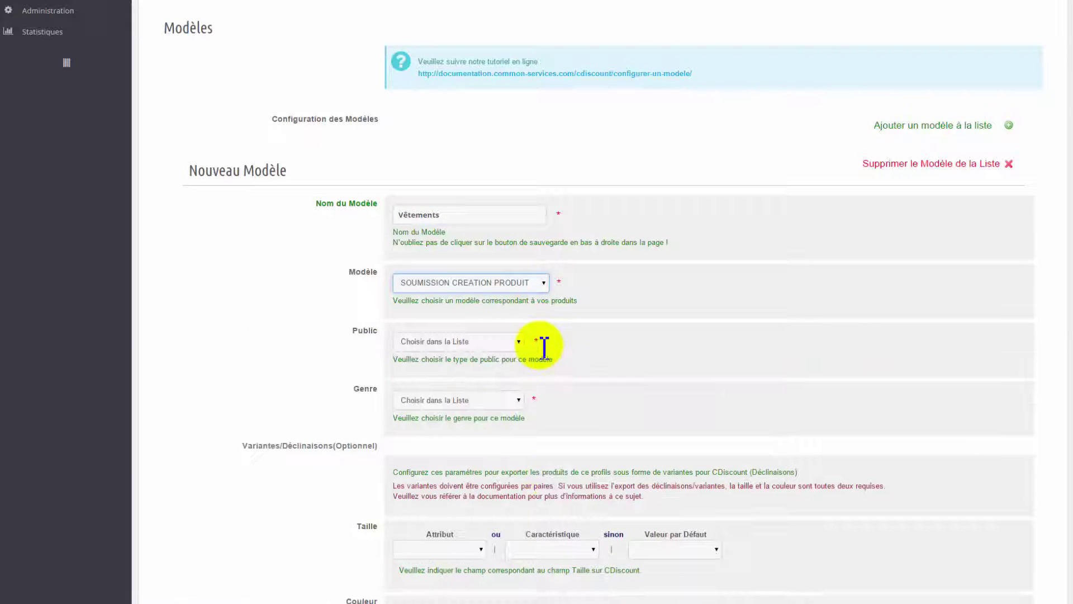
Set the Vêtements model's audience to Adulte and its gender to Femme
{"action": "left_click", "coordinate": [507, 343]}
{"action": "left_click", "coordinate": [488, 365]}
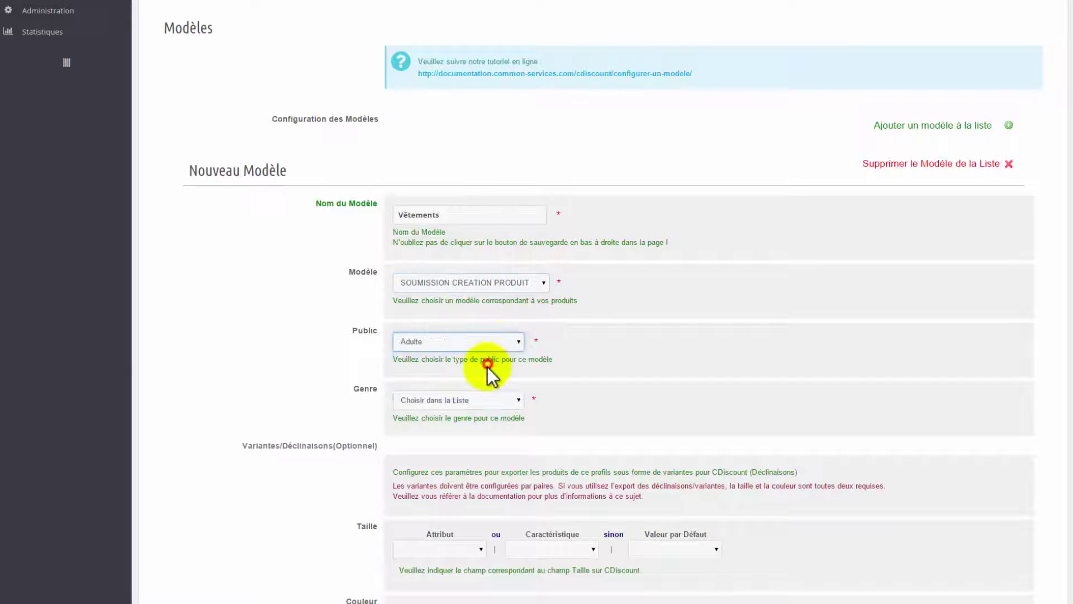
{"action": "left_click", "coordinate": [483, 397]}
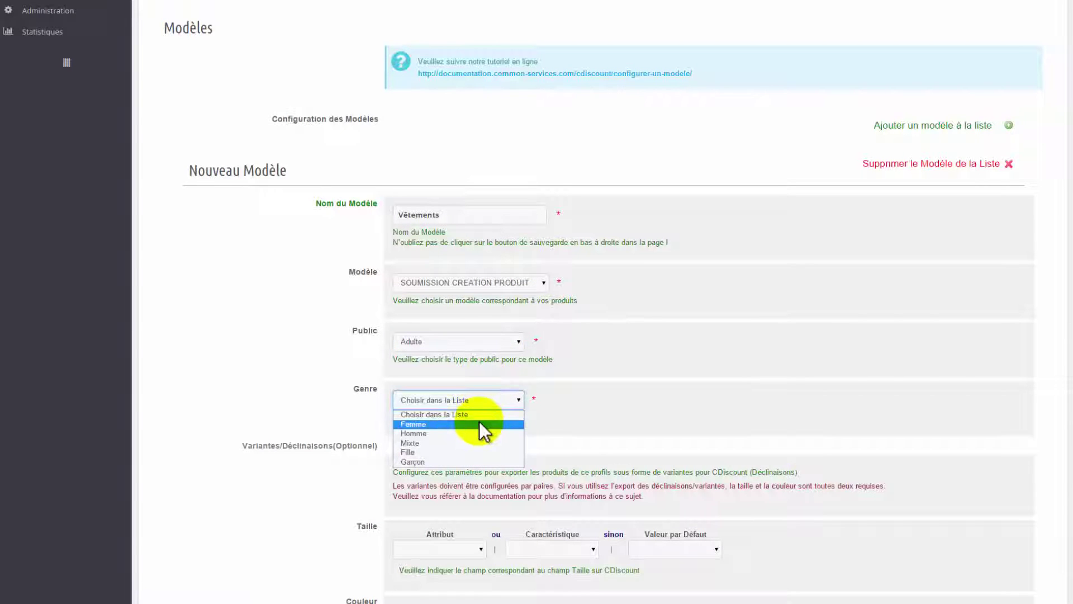
{"action": "left_click", "coordinate": [479, 424]}
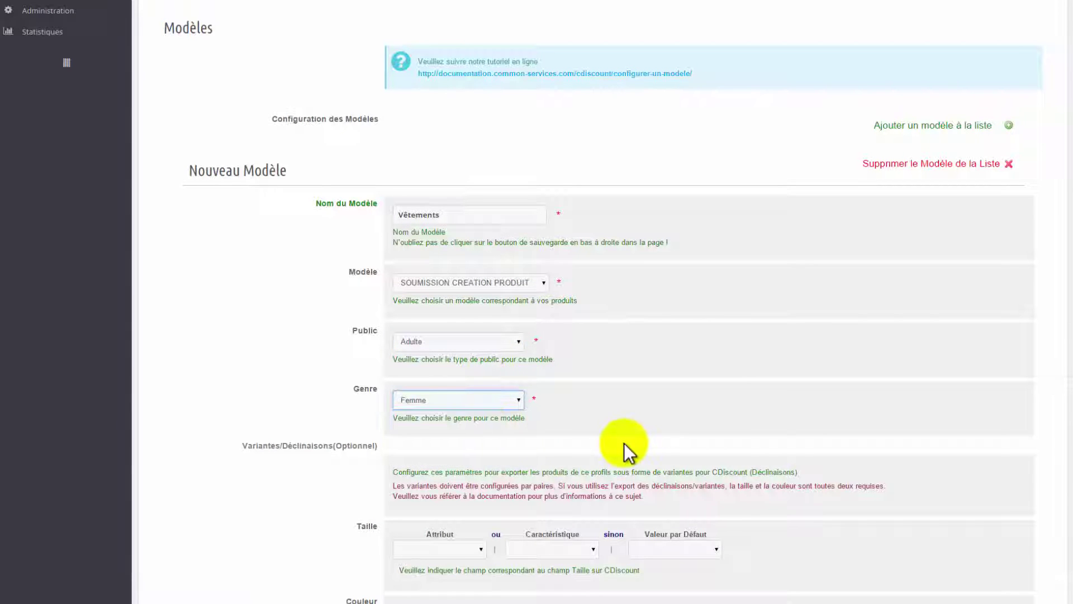
Map the model's size variant to the Taille attribute and its colour variant to the Couleur attribute
{"action": "scroll", "coordinate": [626, 445], "scroll_direction": "down", "scroll_amount": 3}
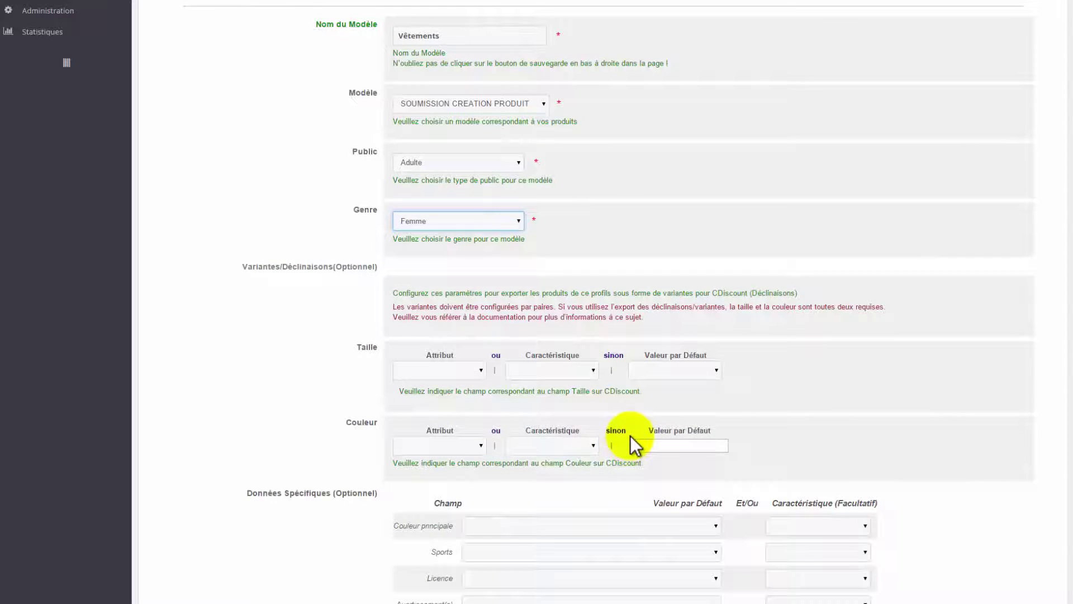
{"action": "left_click", "coordinate": [458, 368]}
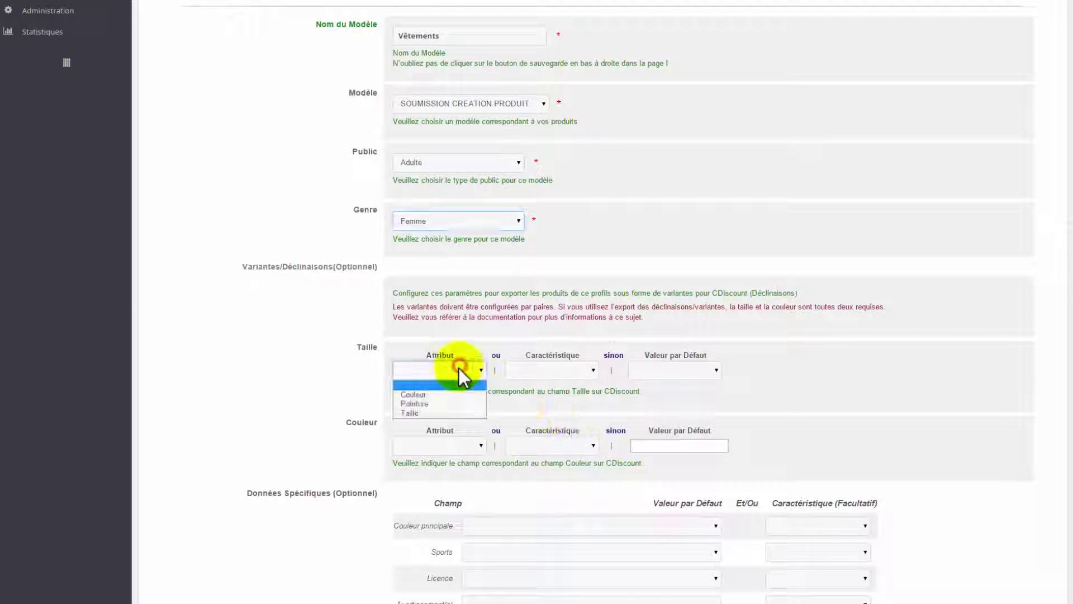
{"action": "left_click", "coordinate": [454, 412]}
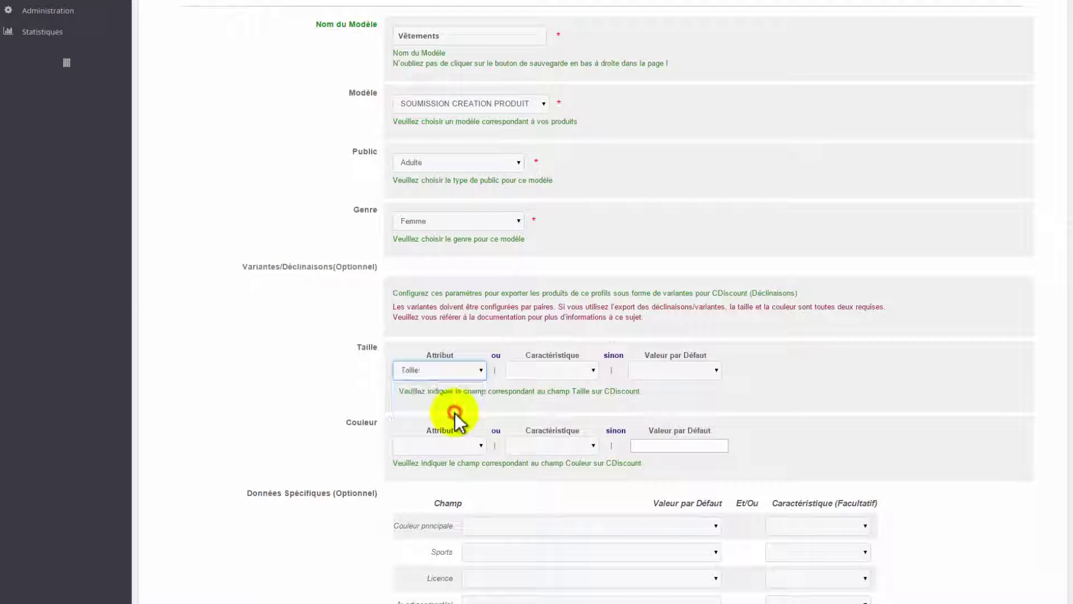
{"action": "left_click", "coordinate": [444, 449]}
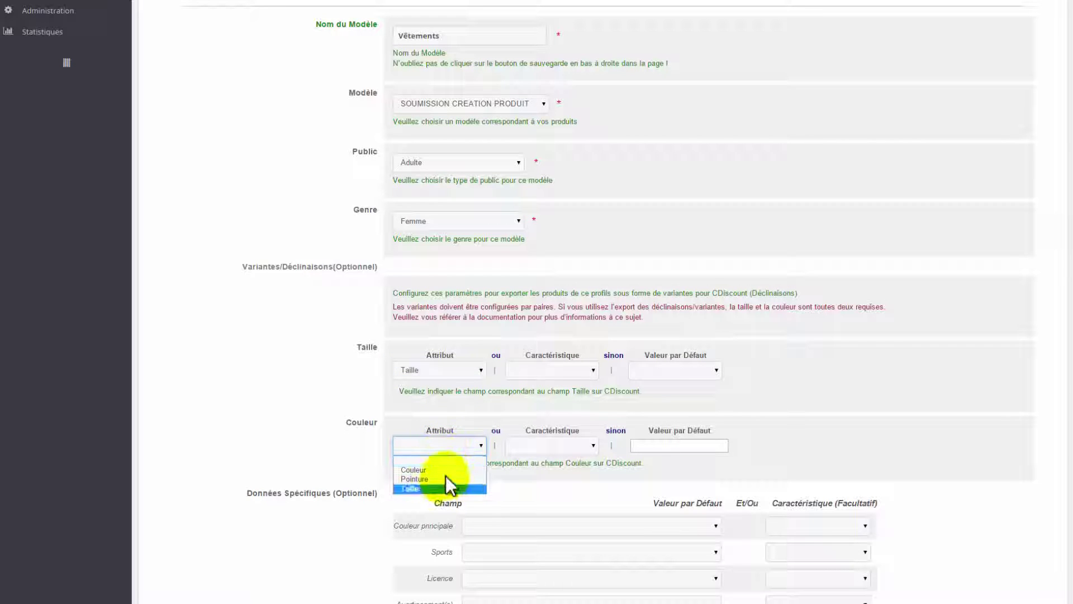
{"action": "left_click", "coordinate": [448, 470]}
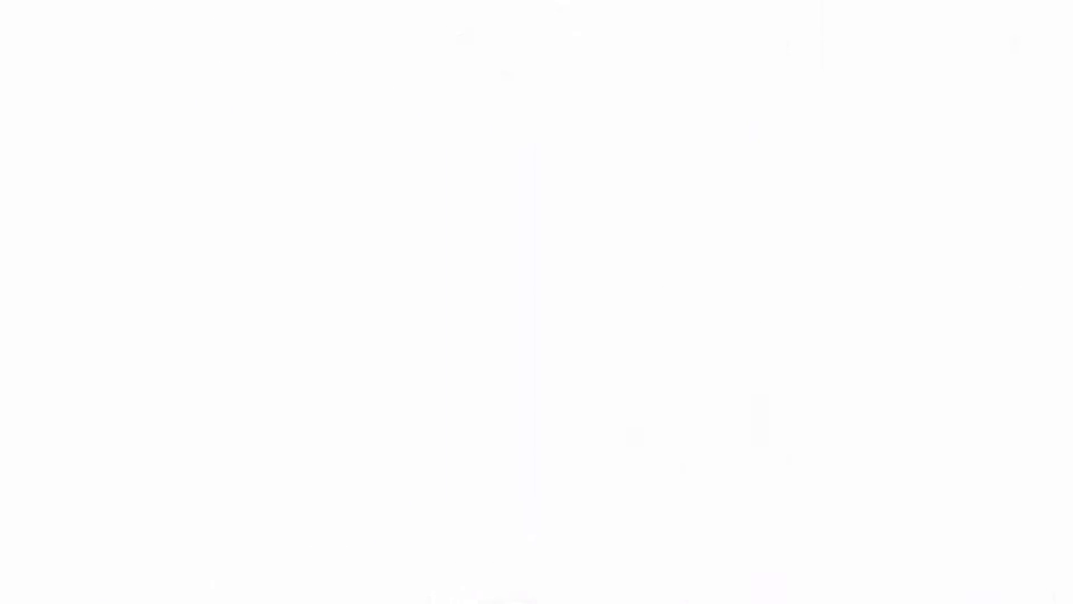
Add a new profile to the profile configuration and name it T-Shirt
{"action": "scroll", "coordinate": [827, 218], "scroll_direction": "down", "scroll_amount": 4}
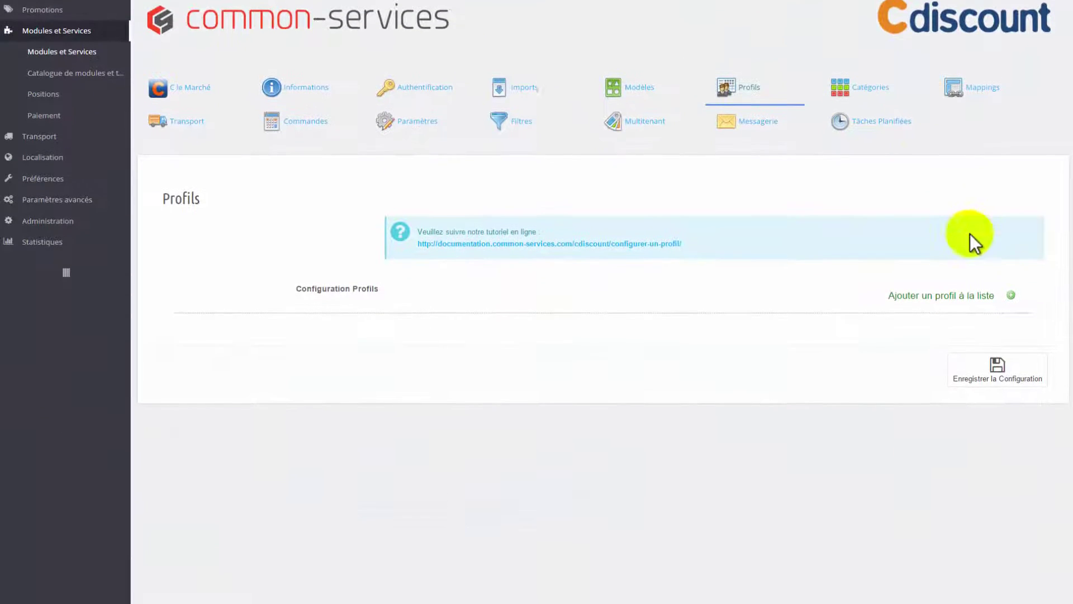
{"action": "left_click", "coordinate": [1010, 237]}
{"action": "scroll", "coordinate": [724, 218], "scroll_direction": "down", "scroll_amount": 3}
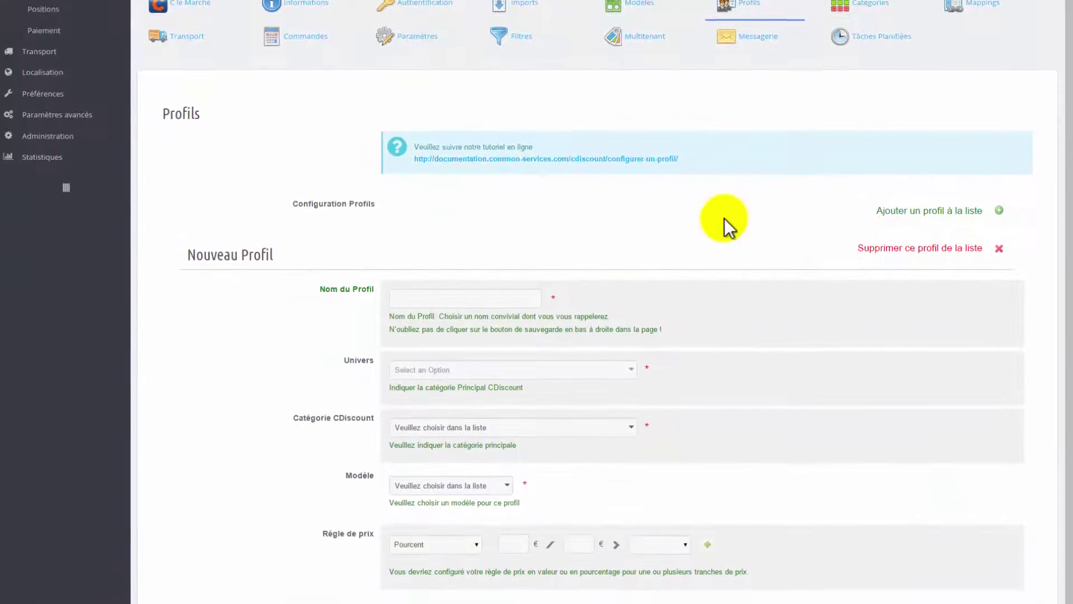
{"action": "left_click", "coordinate": [448, 202]}
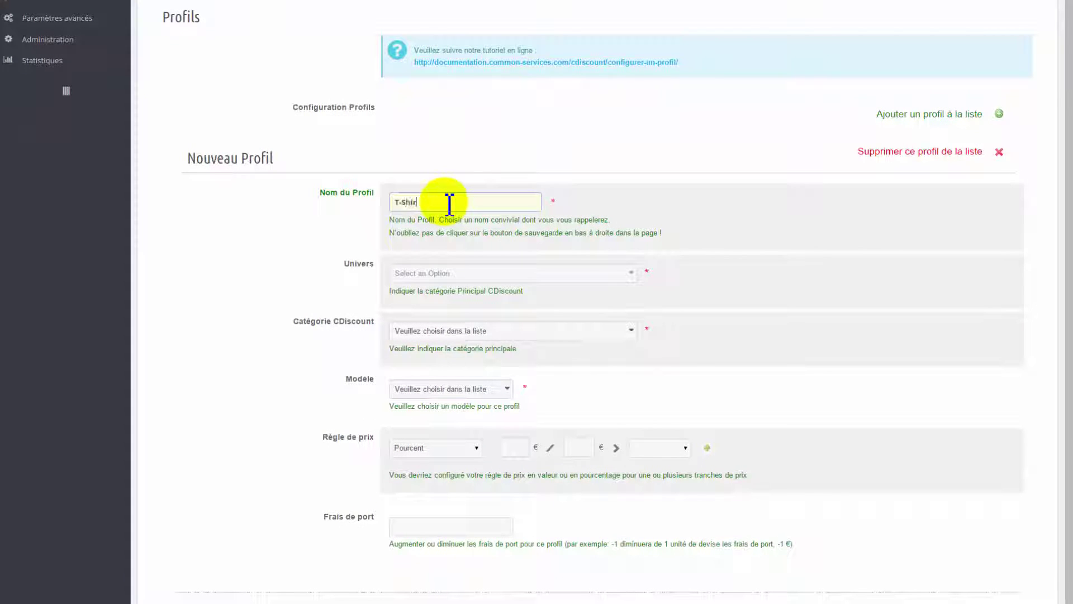
{"action": "type", "text": "T-Shirt"}
Set the profile's universe to VETEMENTS - LINGERIE and its CDiscount category to T-SHIRT - DEBARDEUR / T-SHIRT / T-SHIRT
{"action": "left_click", "coordinate": [638, 272]}
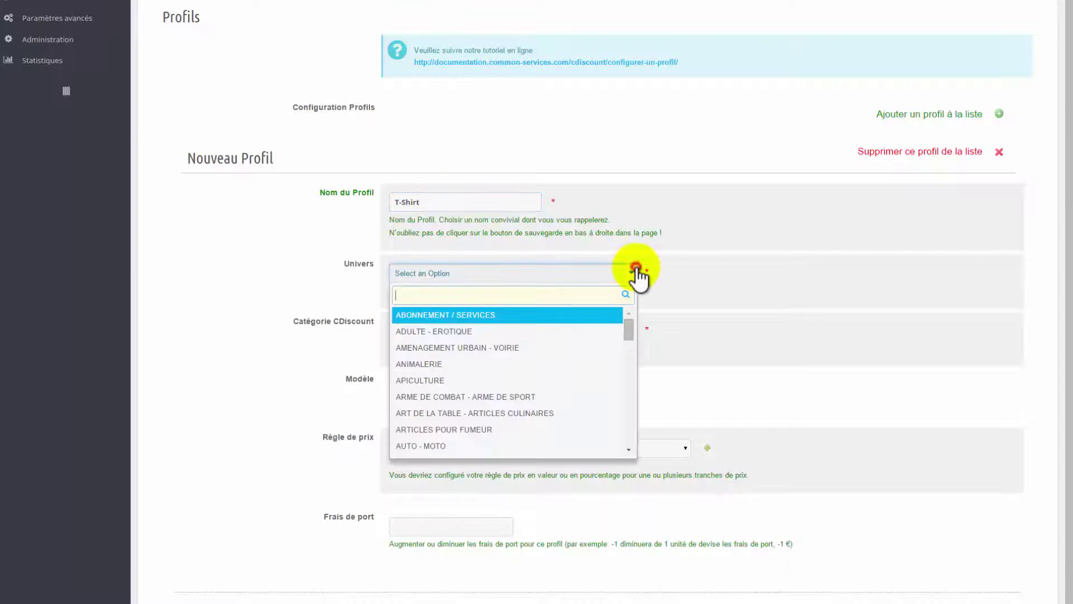
{"action": "left_click_drag", "start_coordinate": [629, 330], "coordinate": [630, 444]}
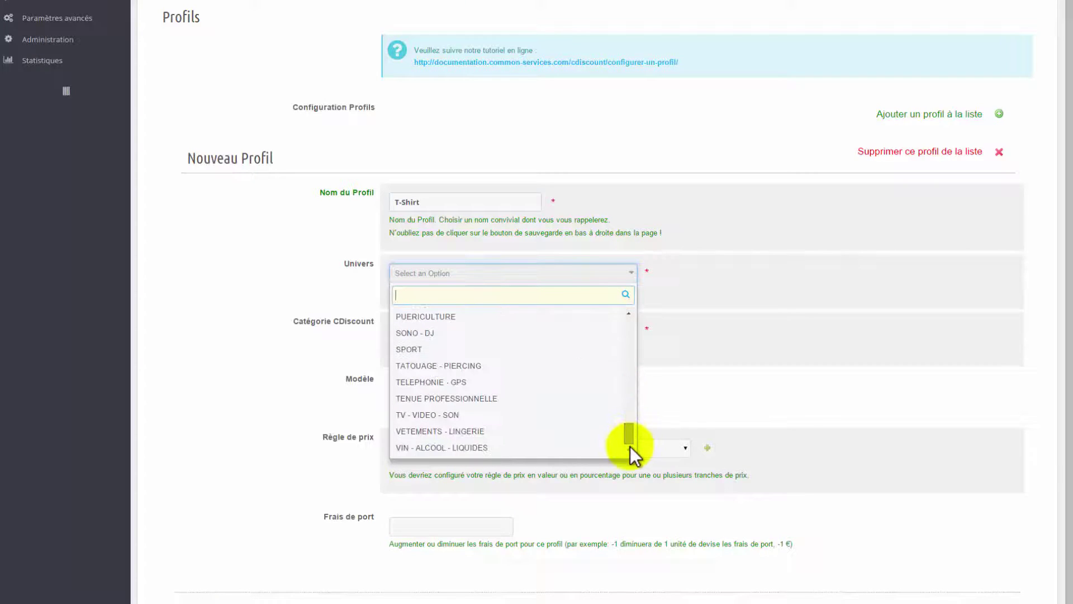
{"action": "type", "text": "VETE"}
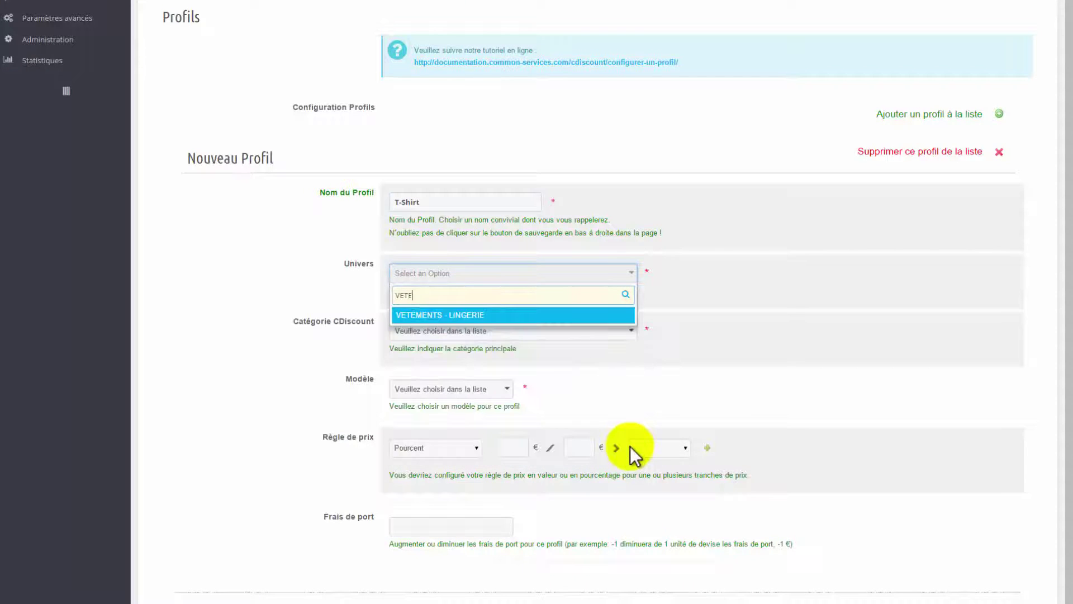
{"action": "left_click", "coordinate": [593, 317]}
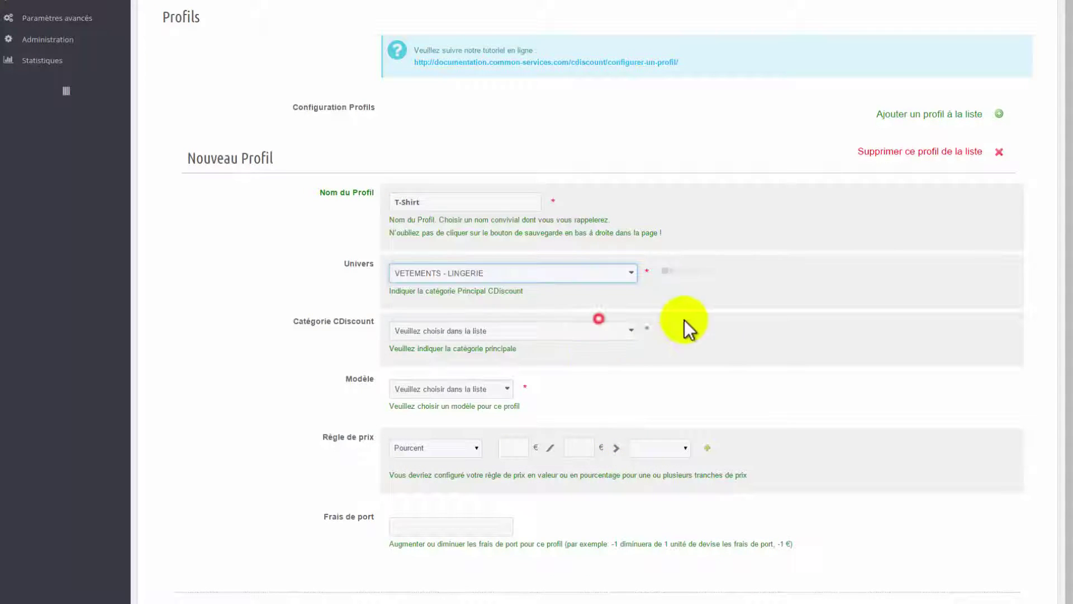
{"action": "left_click", "coordinate": [608, 335]}
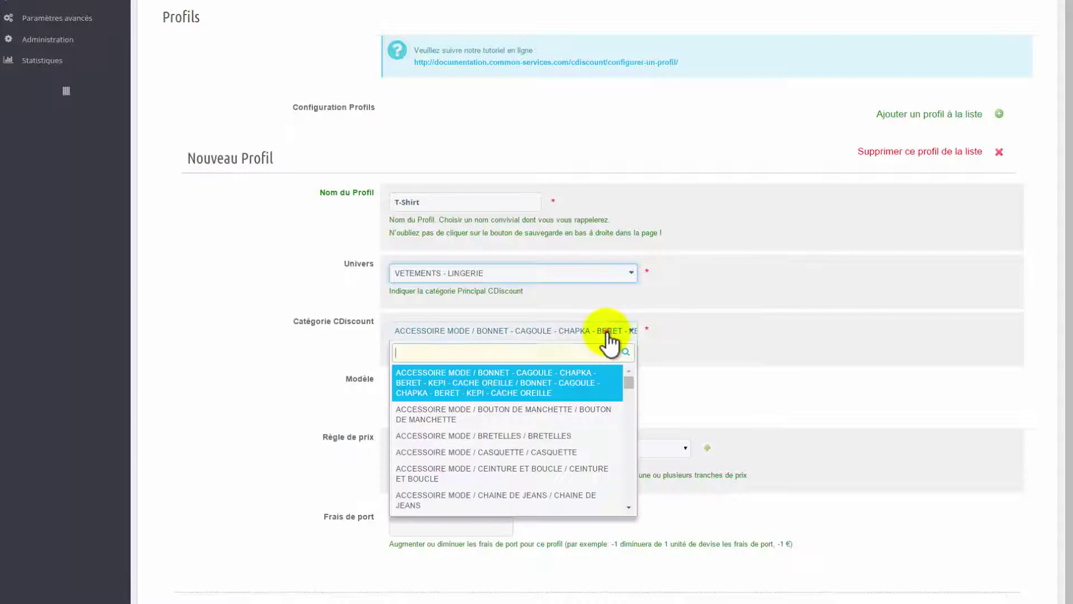
{"action": "type", "text": "Shirt"}
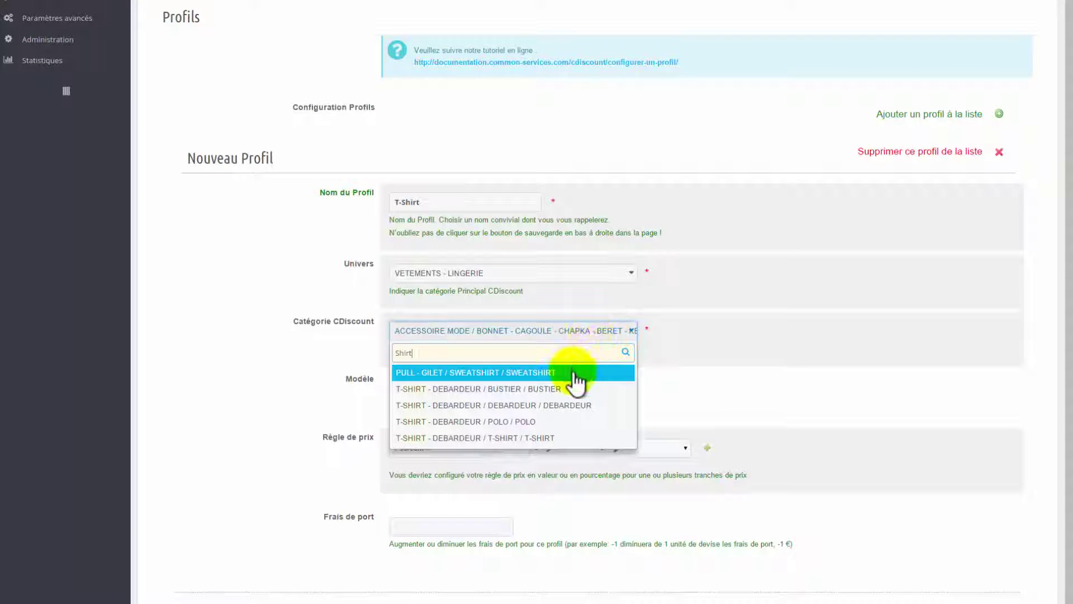
{"action": "left_click", "coordinate": [561, 437]}
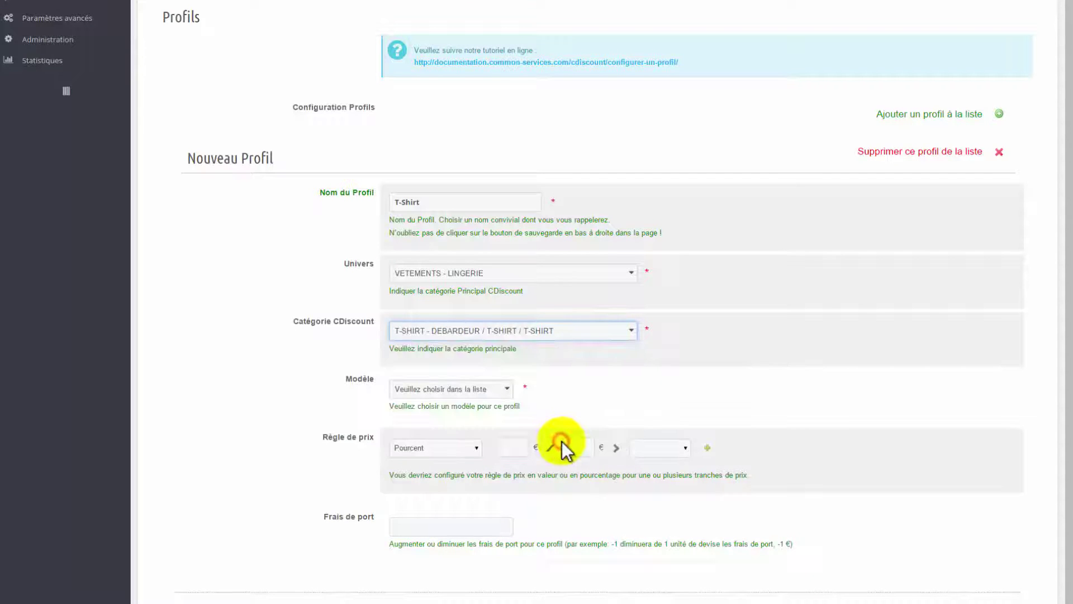
Assign the Vêtements model to the T-Shirt profile
{"action": "scroll", "coordinate": [554, 400], "scroll_direction": "down", "scroll_amount": 1}
{"action": "scroll", "coordinate": [552, 398], "scroll_direction": "down", "scroll_amount": 2}
{"action": "left_click", "coordinate": [481, 289]}
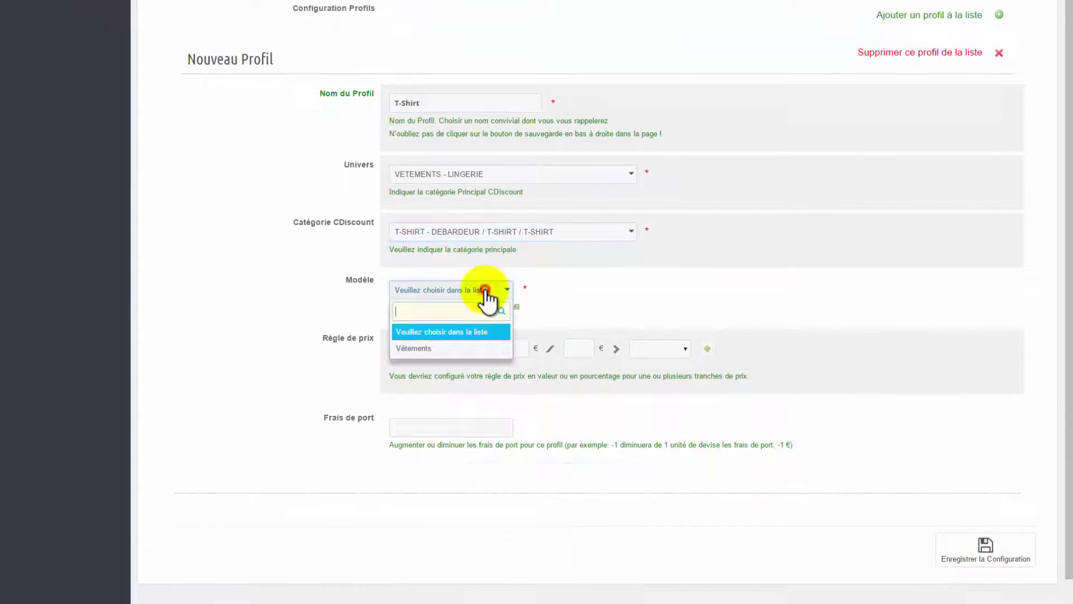
{"action": "left_click", "coordinate": [465, 348]}
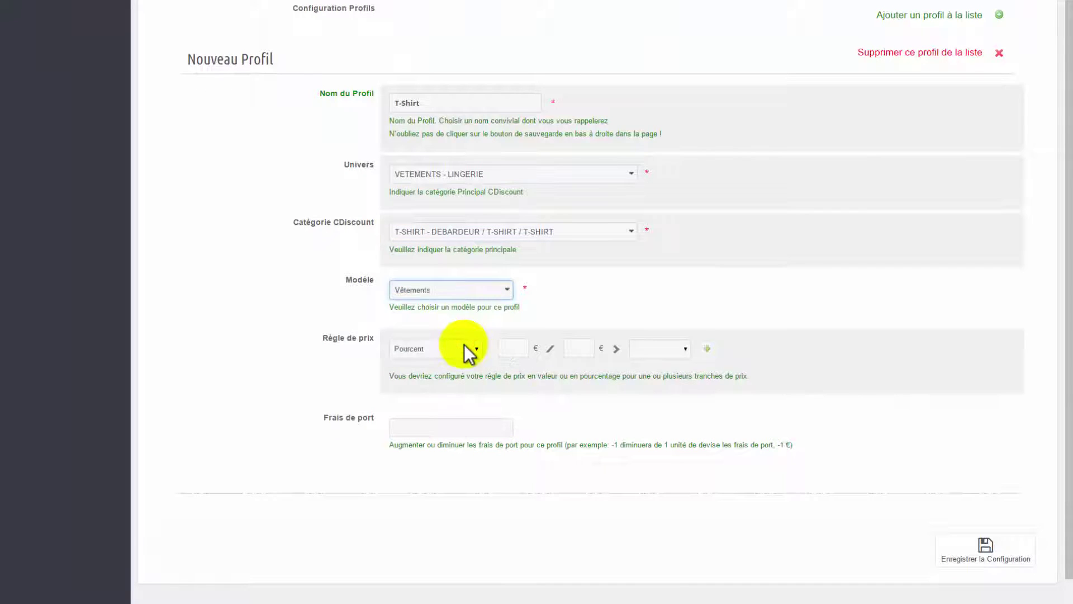
Set the profile's percentage price rule to 5 % for prices from 0 to 100 €
{"action": "left_click", "coordinate": [510, 351]}
{"action": "type", "text": "0"}
{"action": "key", "text": "Tab"}
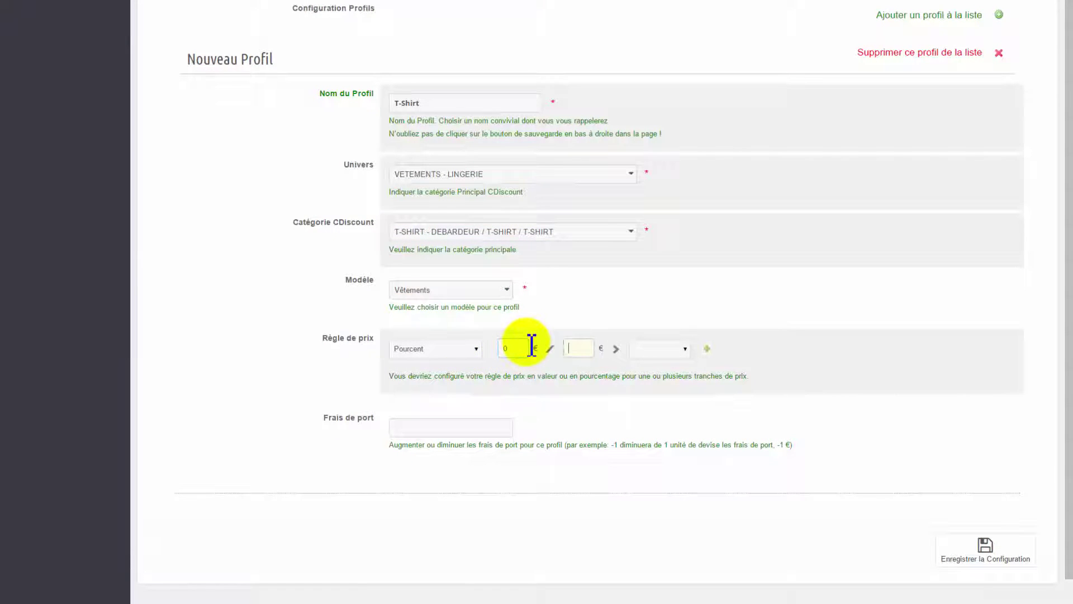
{"action": "type", "text": "100"}
{"action": "left_click", "coordinate": [661, 351]}
{"action": "left_click", "coordinate": [646, 410]}
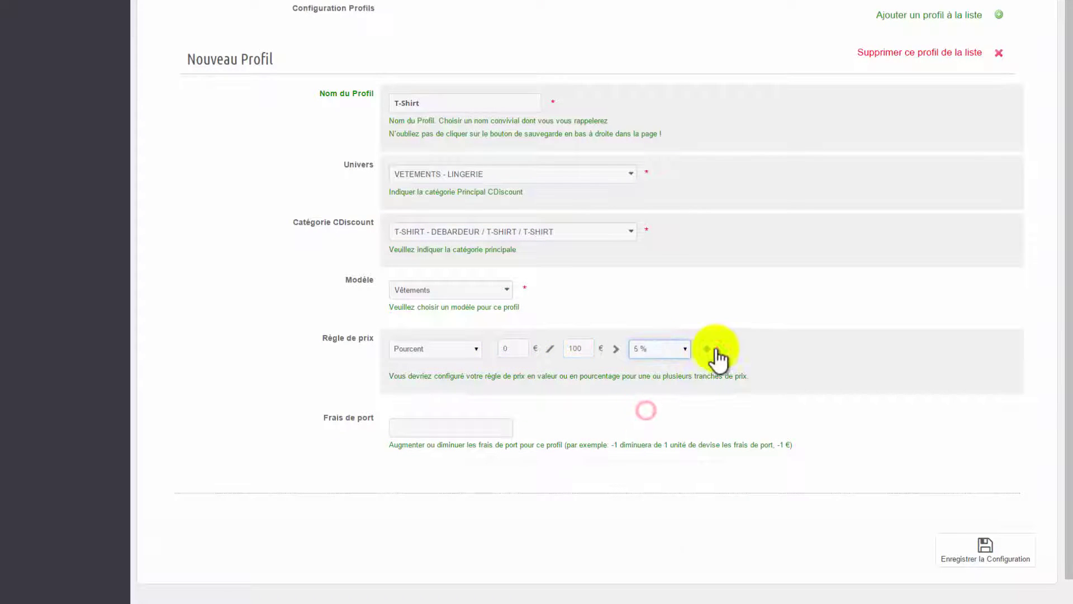
Add a second price bracket to the T-Shirt profile's price rule, up to 200 € at 3 %
{"action": "left_click", "coordinate": [707, 348]}
{"action": "left_click", "coordinate": [581, 371]}
{"action": "type", "text": "200"}
{"action": "left_click", "coordinate": [651, 369]}
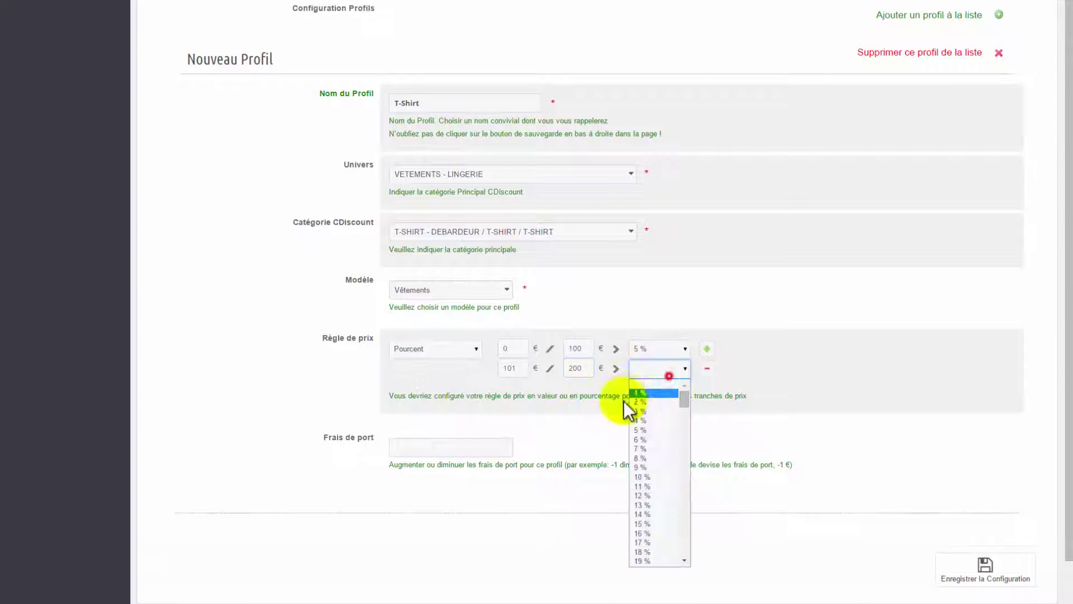
{"action": "left_click", "coordinate": [651, 413]}
Add a third price bracket up to 1000 € to the T-Shirt profile's price rule and choose its percentage
{"action": "left_click", "coordinate": [706, 348]}
{"action": "left_click", "coordinate": [579, 387]}
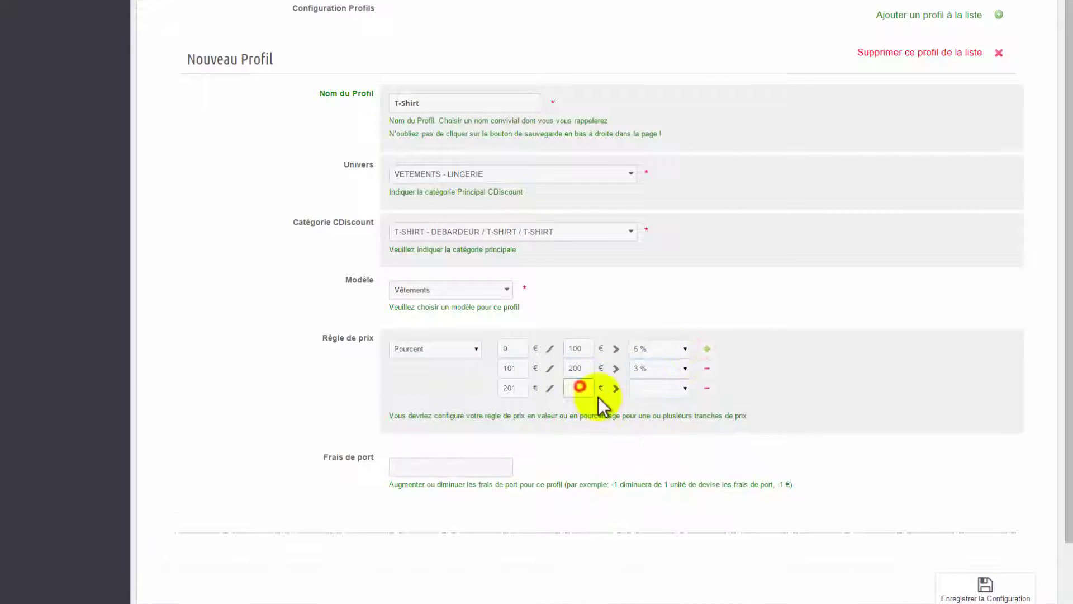
{"action": "type", "text": "1000"}
{"action": "left_click", "coordinate": [656, 387]}
{"action": "left_click", "coordinate": [650, 418]}
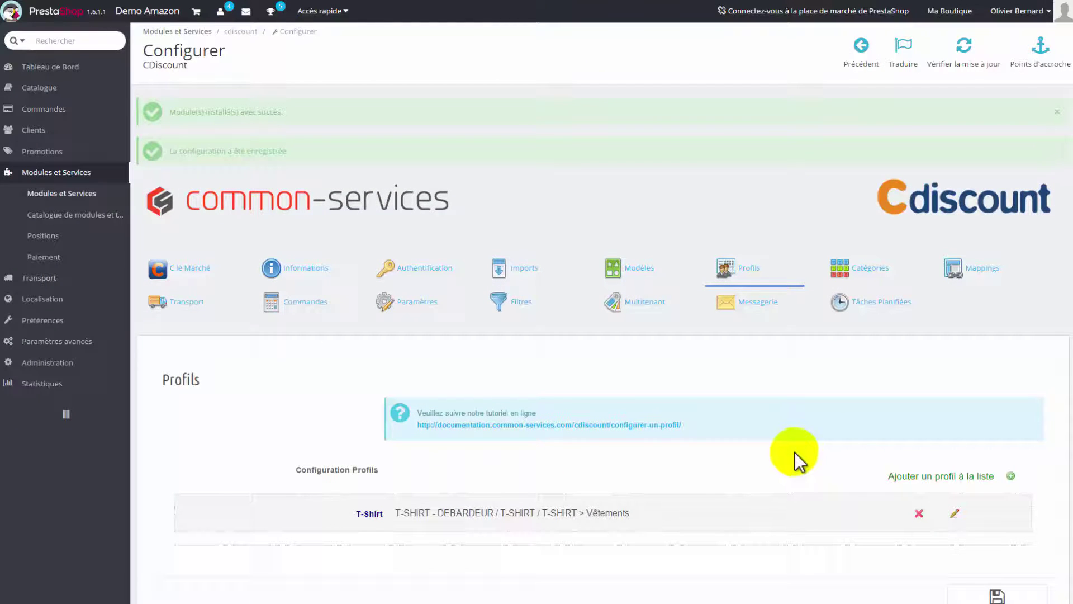
Map the Femmes category to the T-Shirt profile and propagate that mapping to all the categories below it
{"action": "left_click", "coordinate": [847, 280]}
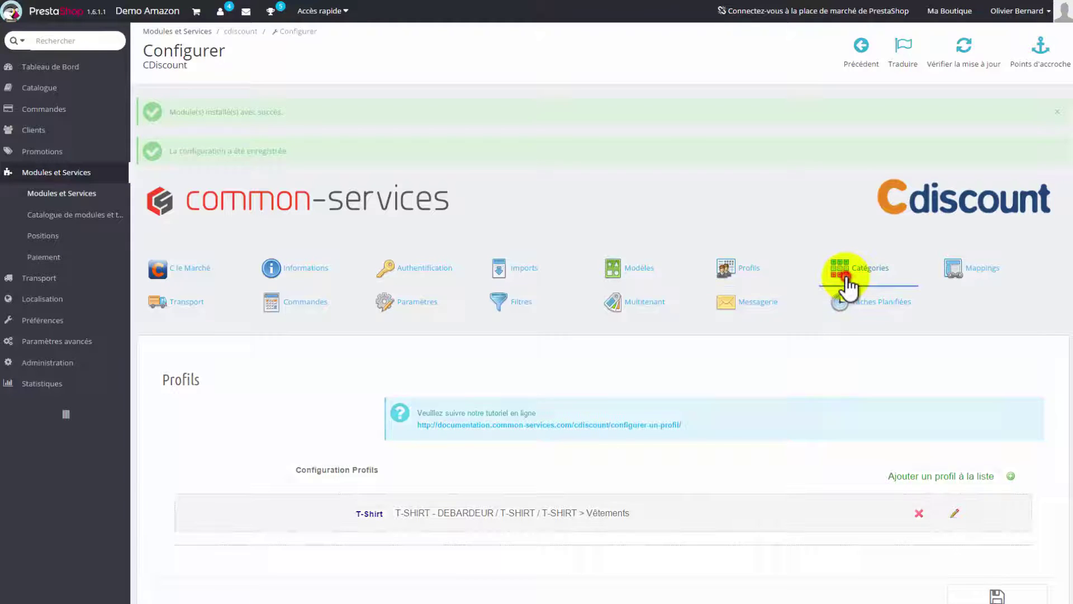
{"action": "scroll", "coordinate": [876, 223], "scroll_direction": "down", "scroll_amount": 6}
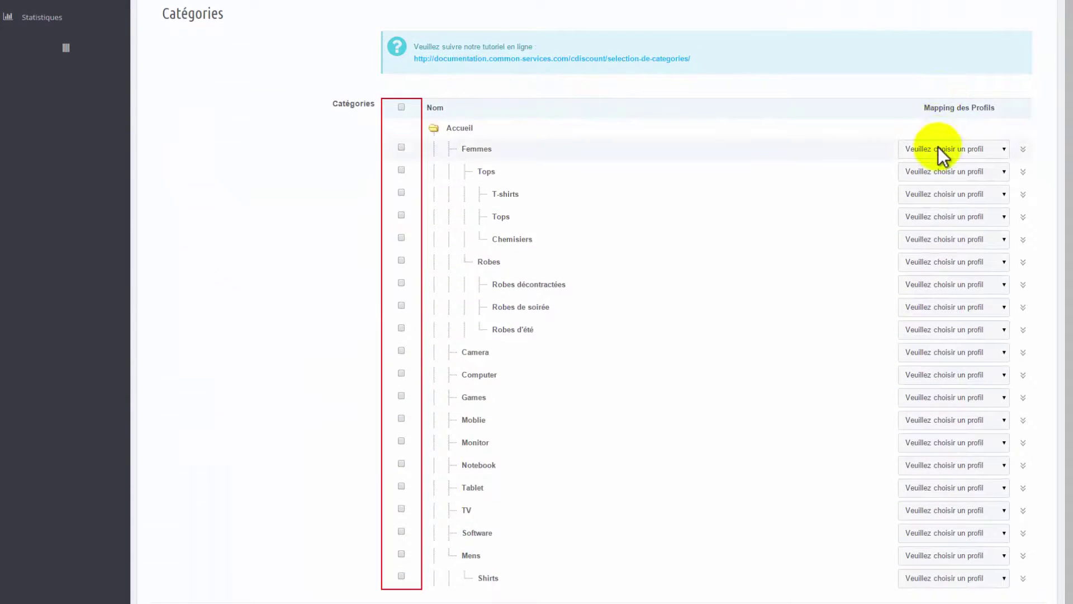
{"action": "left_click", "coordinate": [937, 148]}
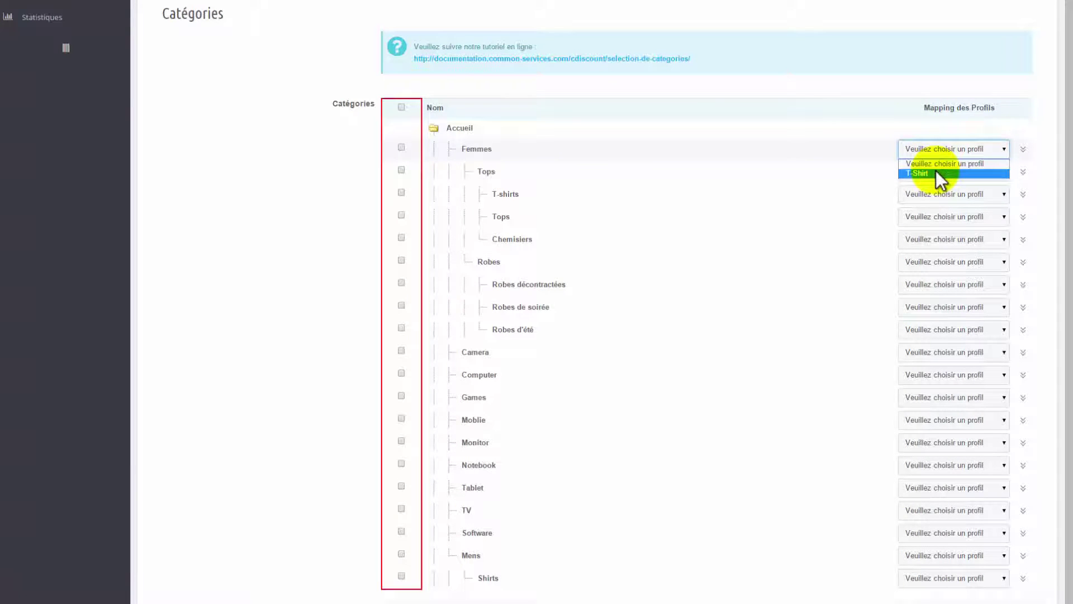
{"action": "left_click", "coordinate": [936, 173]}
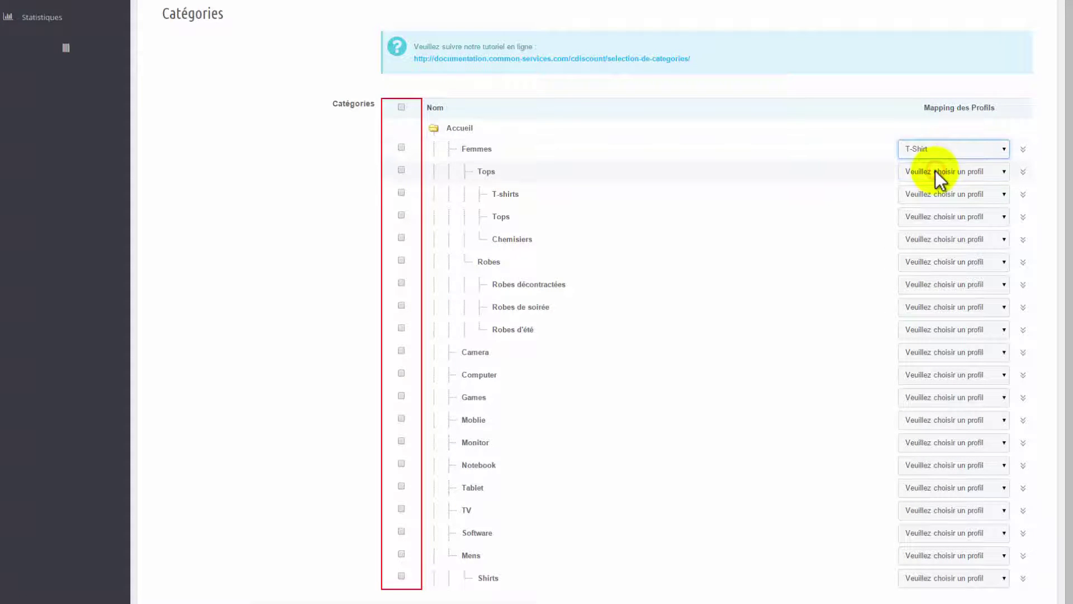
{"action": "left_click", "coordinate": [1023, 150]}
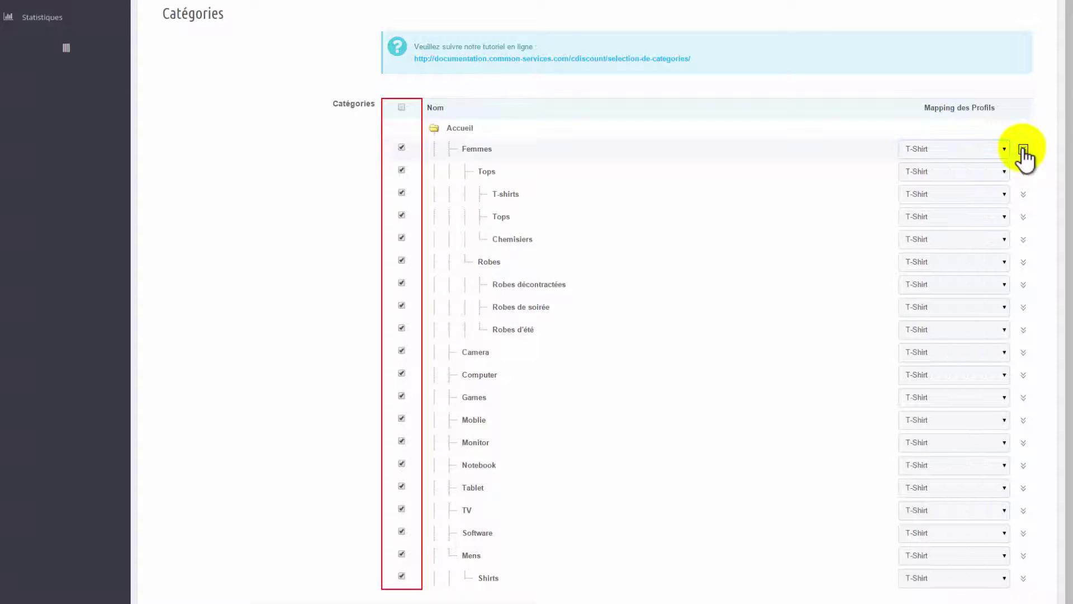
Clear the profile mapping of the Camera category and propagate the empty choice to the categories below it
{"action": "left_click", "coordinate": [923, 352]}
{"action": "left_click", "coordinate": [931, 363]}
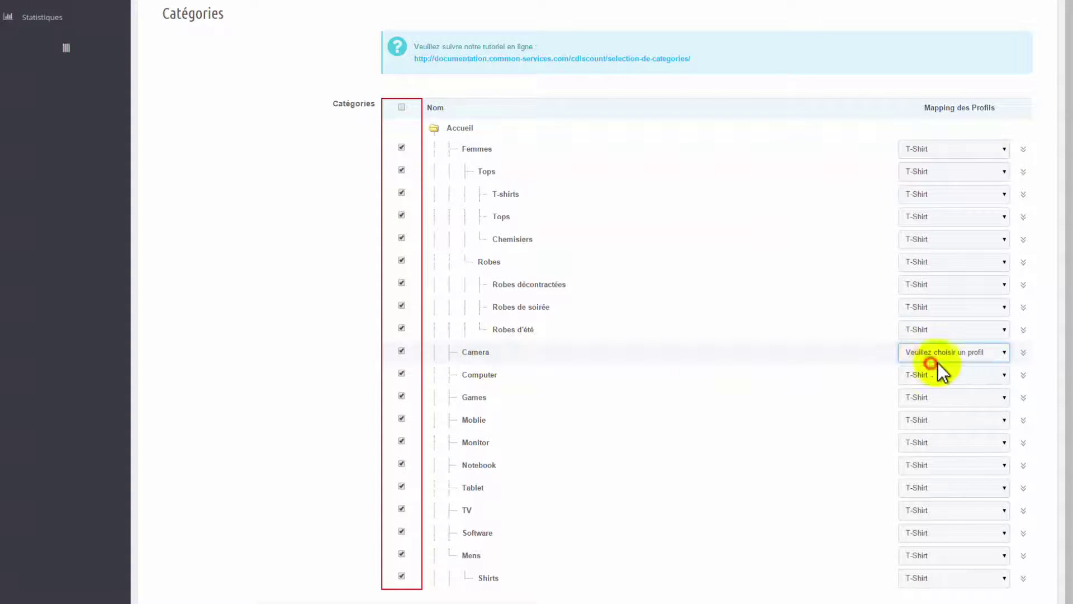
{"action": "left_click", "coordinate": [1022, 353]}
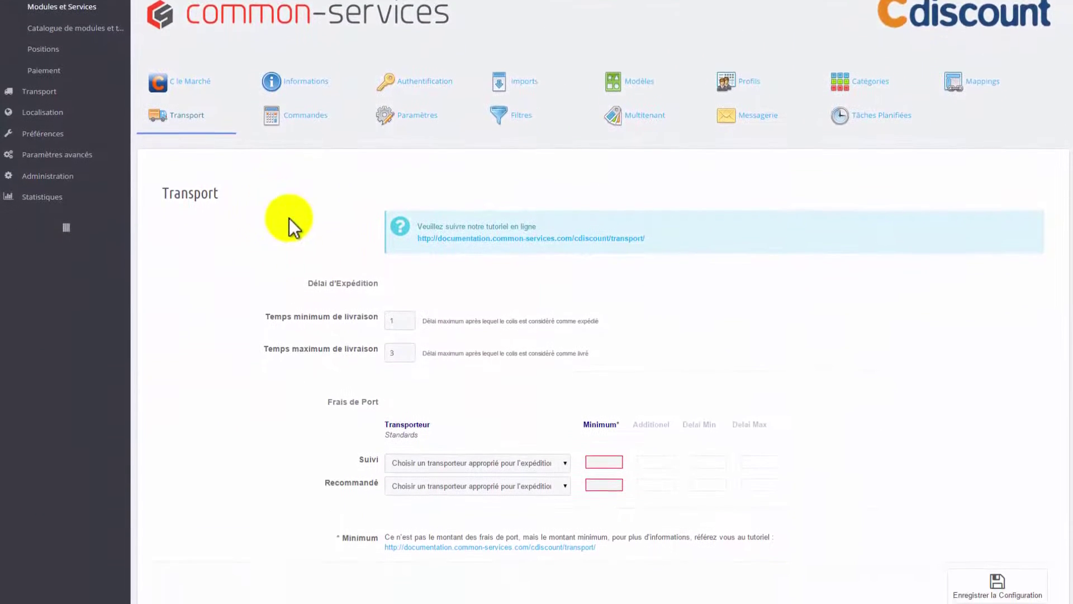
Set the maximum delivery time to 2 and choose La Poste as carrier for both Suivi and Recommandé shipping
{"action": "left_click", "coordinate": [397, 322]}
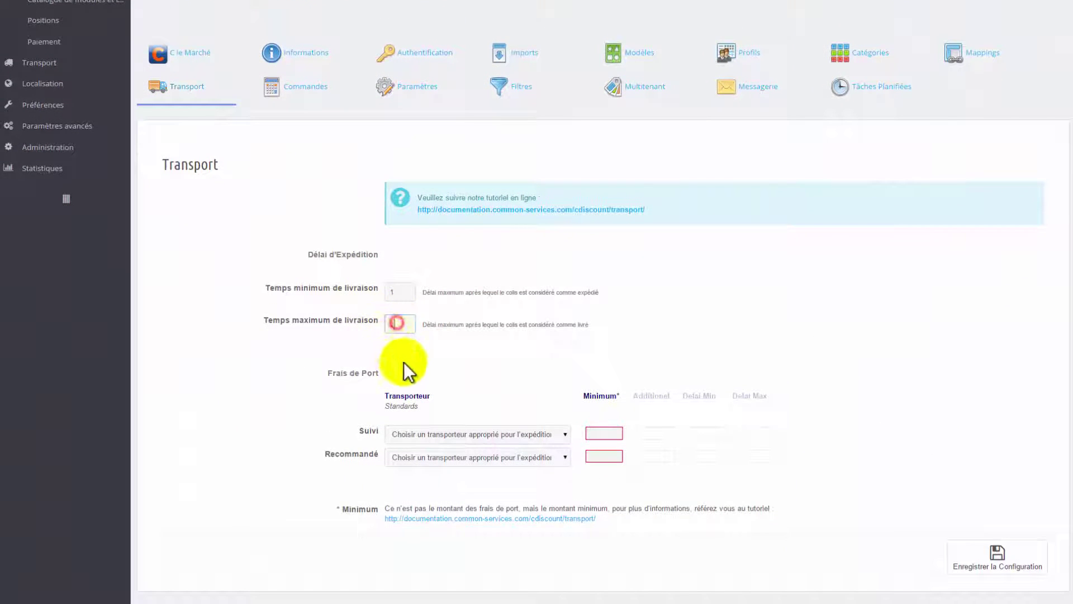
{"action": "left_click", "coordinate": [404, 362]}
{"action": "left_click", "coordinate": [478, 439]}
{"action": "left_click", "coordinate": [484, 456]}
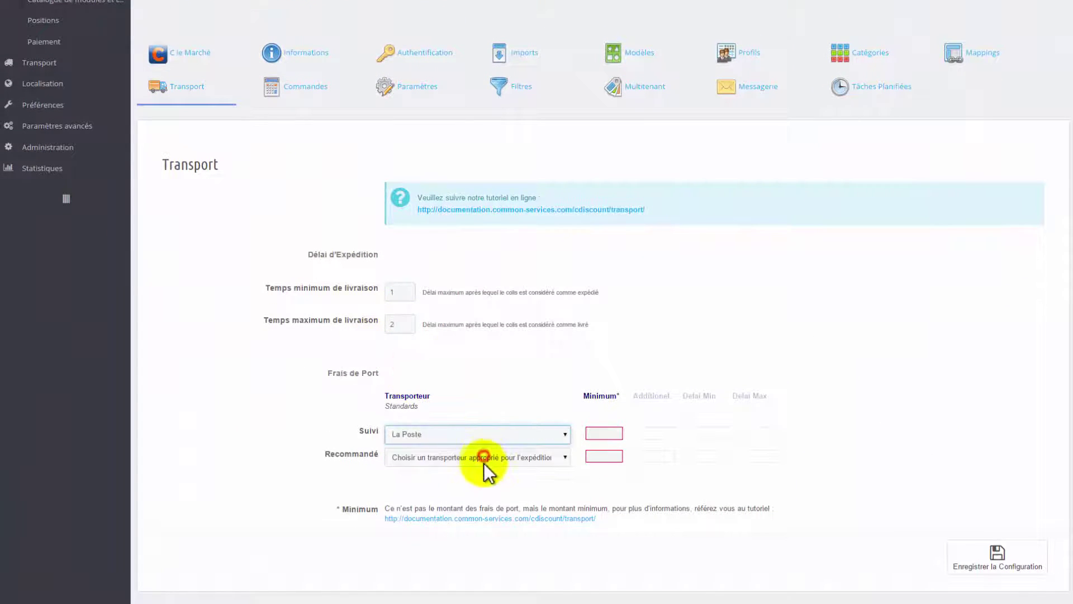
{"action": "left_click", "coordinate": [484, 462]}
{"action": "left_click", "coordinate": [482, 482]}
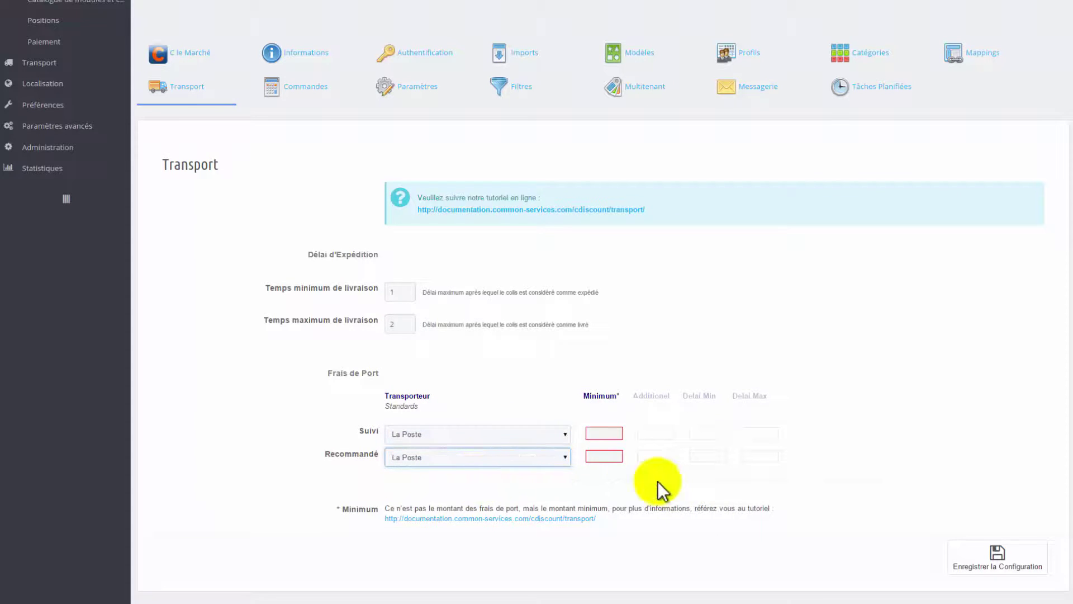
Set the minimum shipping fees to 8.00 for Suivi and 12.00 for Recommandé, and save the transport configuration
{"action": "left_click", "coordinate": [616, 433]}
{"action": "type", "text": "8"}
{"action": "left_click", "coordinate": [617, 454]}
{"action": "type", "text": "12"}
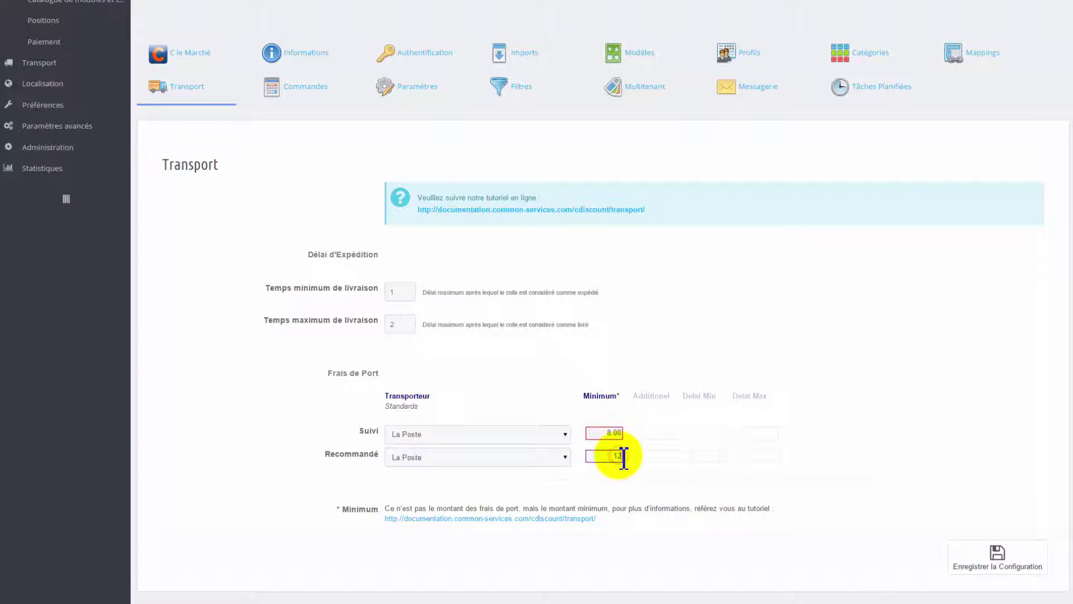
{"action": "left_click", "coordinate": [617, 481]}
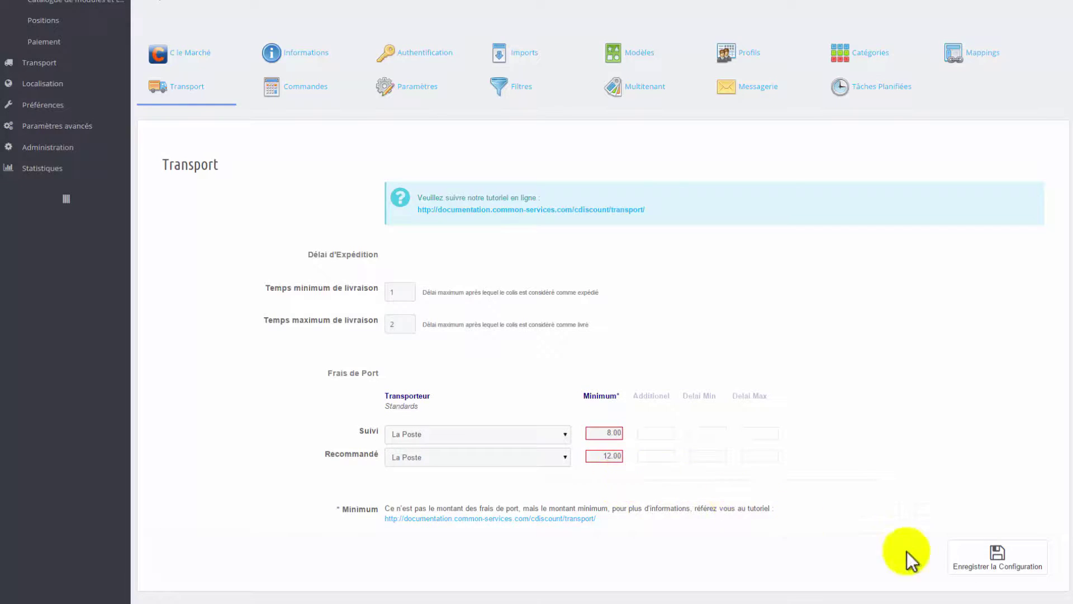
{"action": "left_click", "coordinate": [998, 557]}
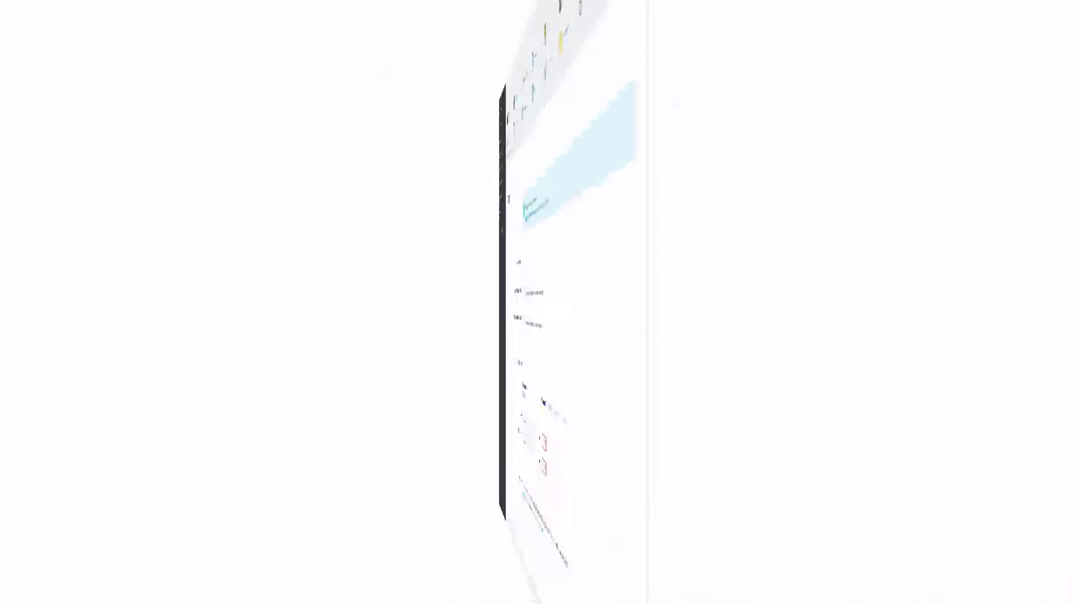
In the module parameters, set the EAN rule to Exempté and enable automatic price alignment
{"action": "left_click", "coordinate": [417, 87]}
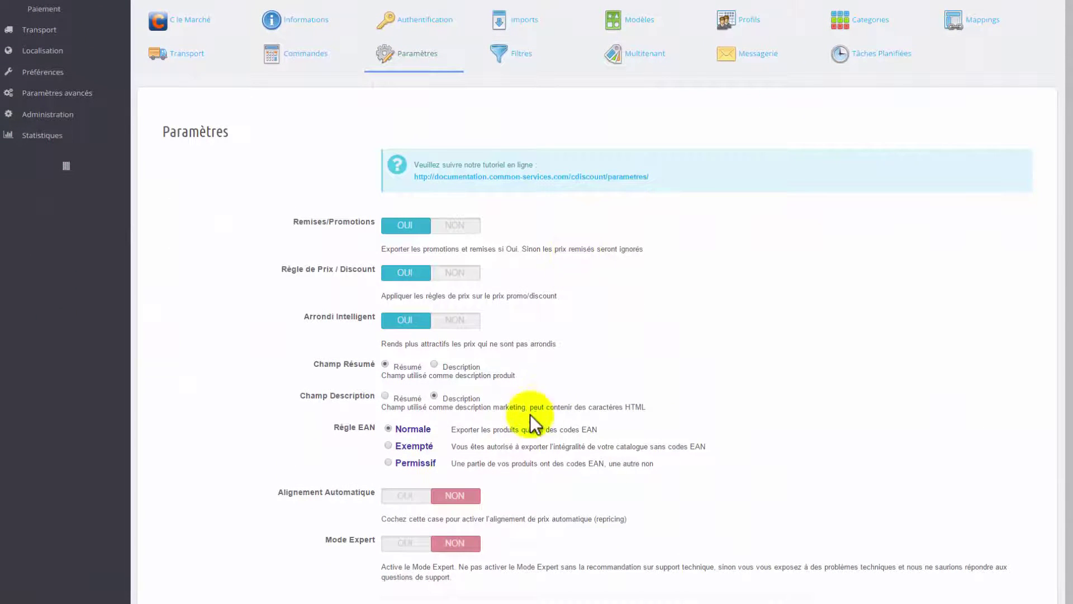
{"action": "left_click", "coordinate": [389, 447]}
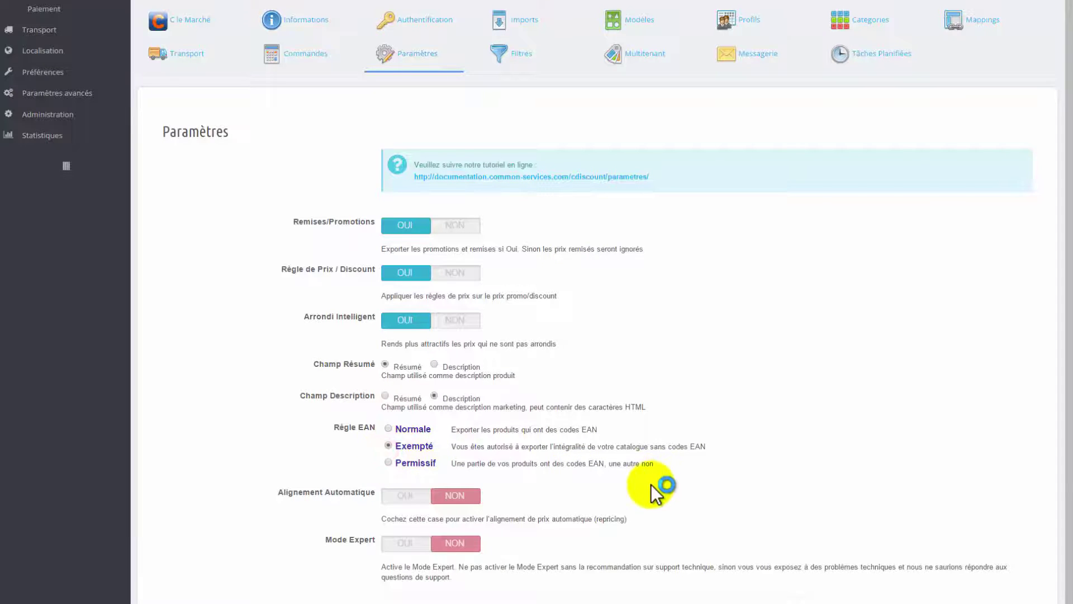
{"action": "left_click", "coordinate": [393, 499]}
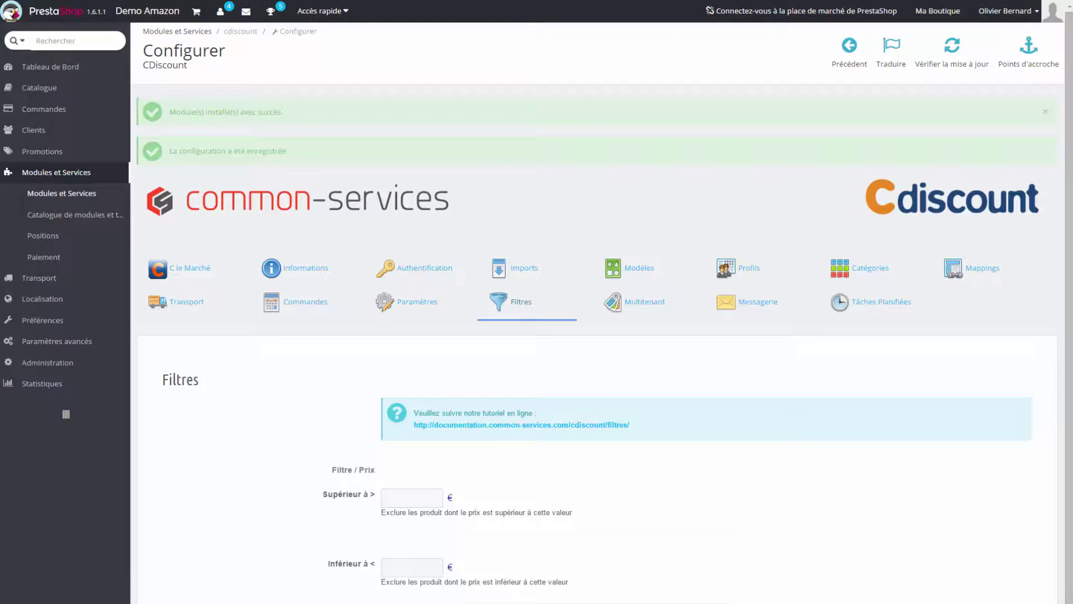
Set the price filters to exclude products priced above 5 € and below 150 €
{"action": "scroll", "coordinate": [452, 492], "scroll_direction": "down", "scroll_amount": 3}
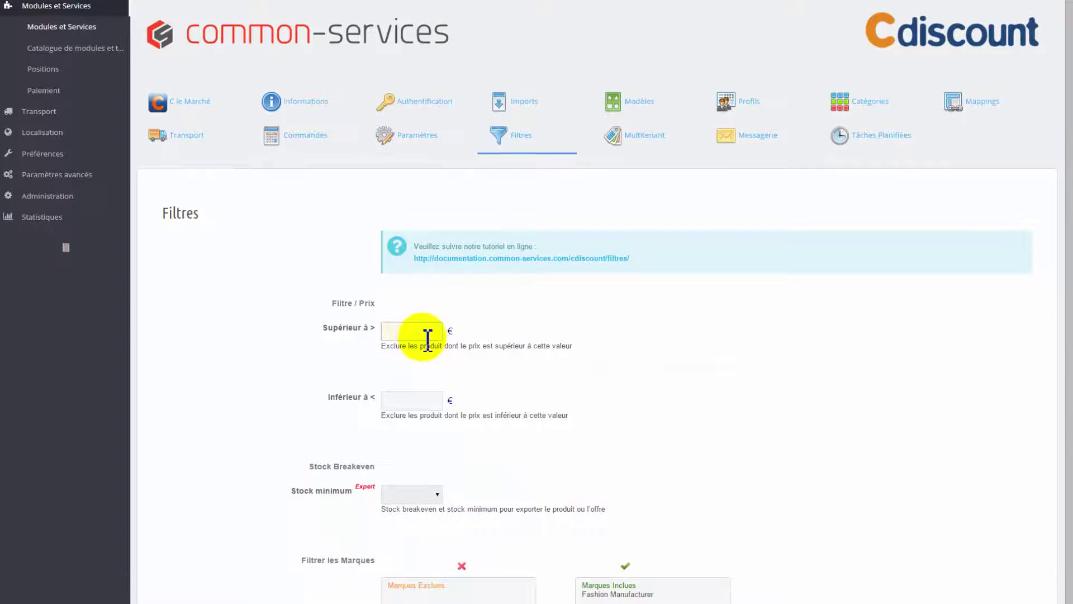
{"action": "left_click", "coordinate": [400, 398]}
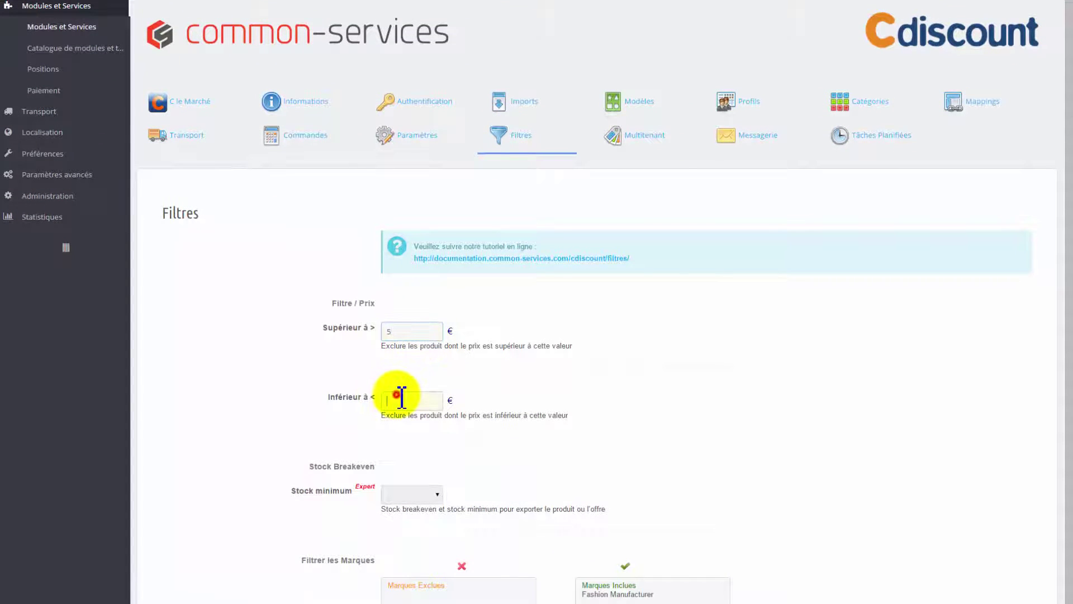
{"action": "type", "text": "150"}
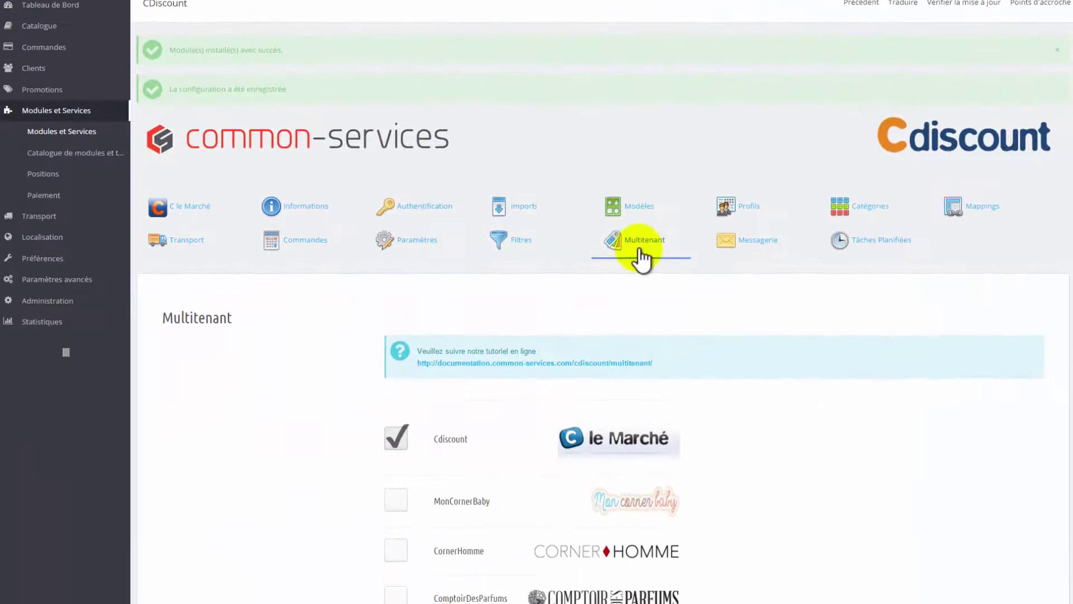
Enable the MonCornerBaby and MonCornerKids sales channels in the Multitenant settings
{"action": "scroll", "coordinate": [551, 280], "scroll_direction": "down", "scroll_amount": 3}
{"action": "left_click", "coordinate": [409, 399]}
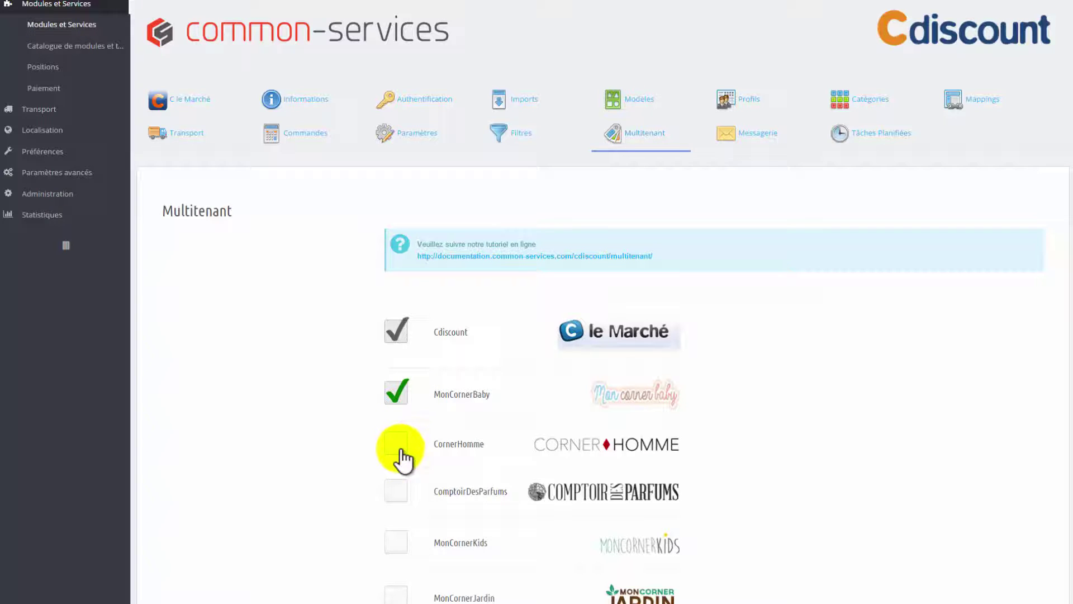
{"action": "left_click", "coordinate": [398, 541]}
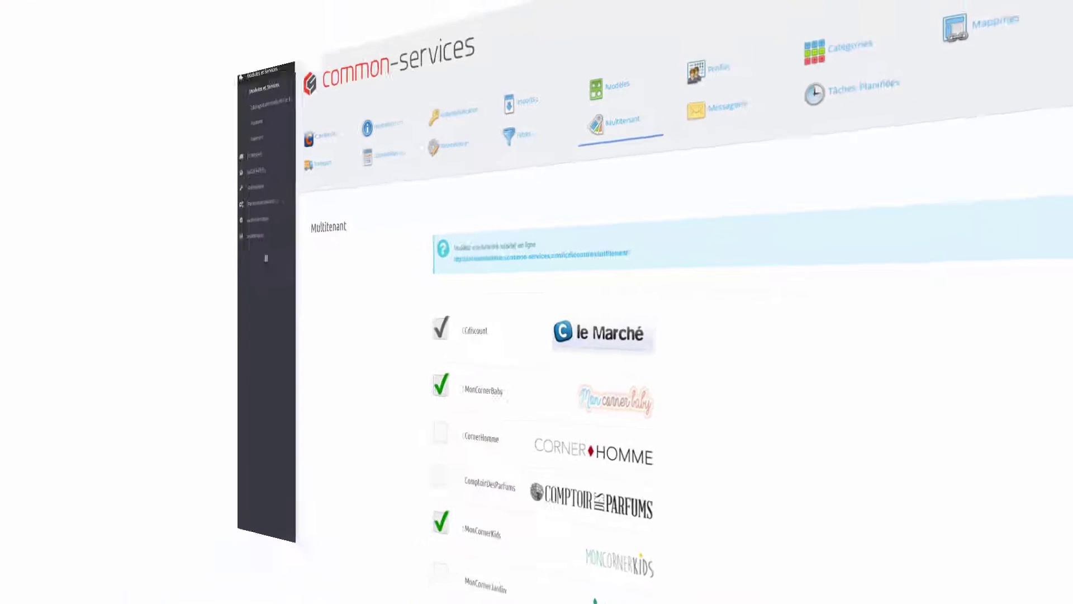
Install or update the module's scheduled tasks in Prestashop Cronjobs
{"action": "left_click", "coordinate": [714, 309]}
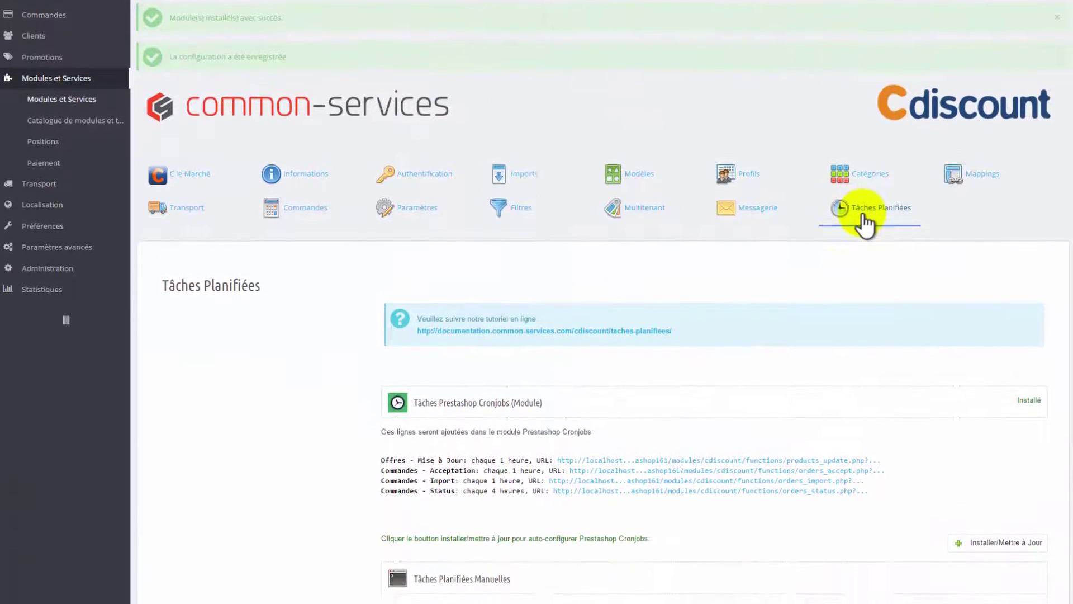
{"action": "scroll", "coordinate": [900, 240], "scroll_direction": "down", "scroll_amount": 2}
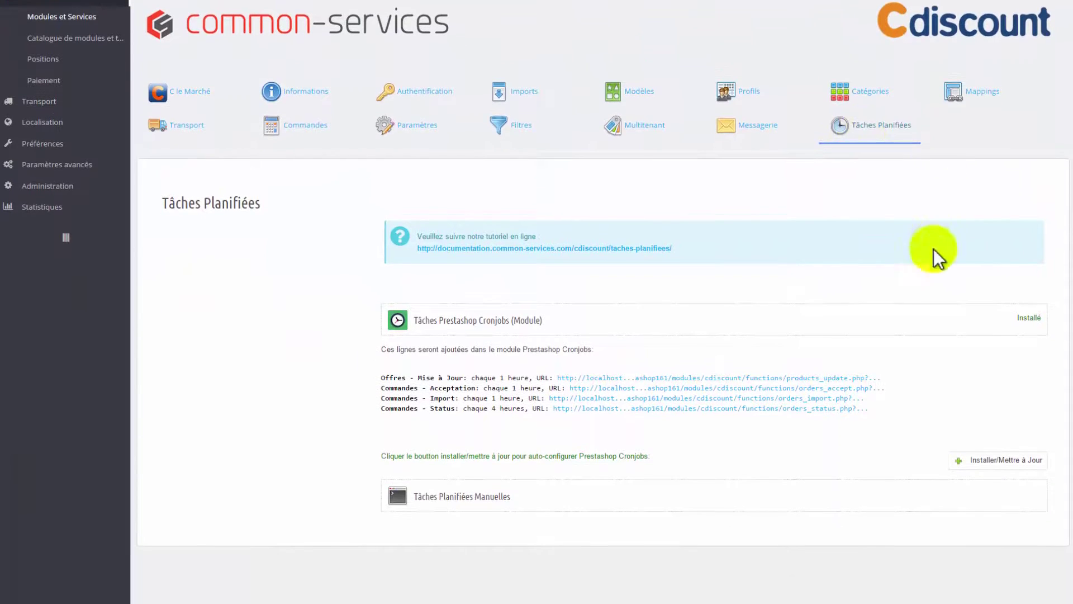
{"action": "left_click", "coordinate": [968, 462]}
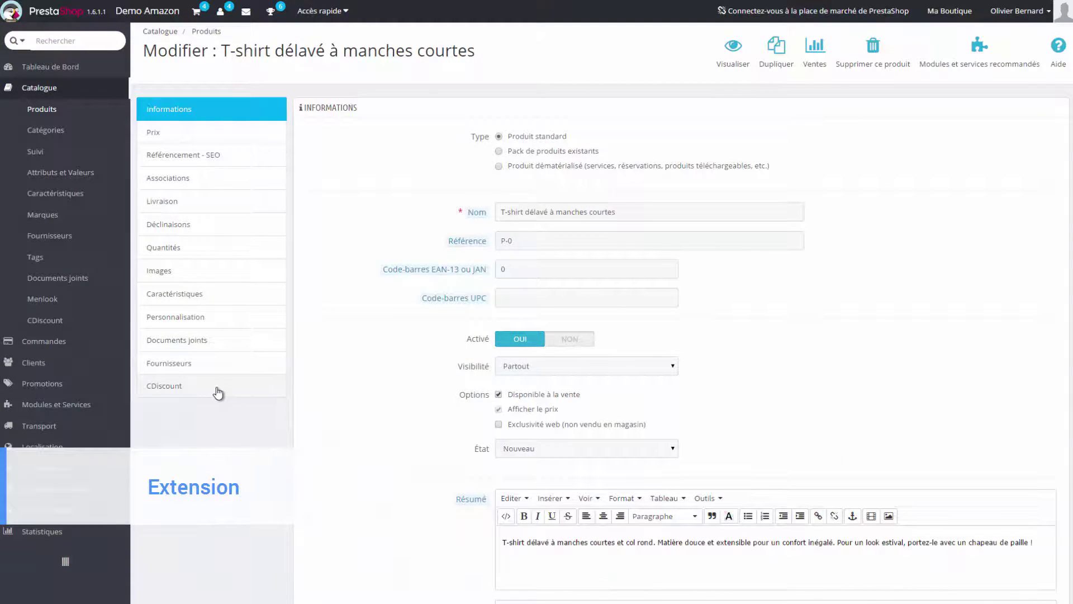
In the short-sleeved T-shirt's CDiscount options, enter the offer text "Livraison Rapide" and override the price with 19
{"action": "left_click", "coordinate": [197, 392]}
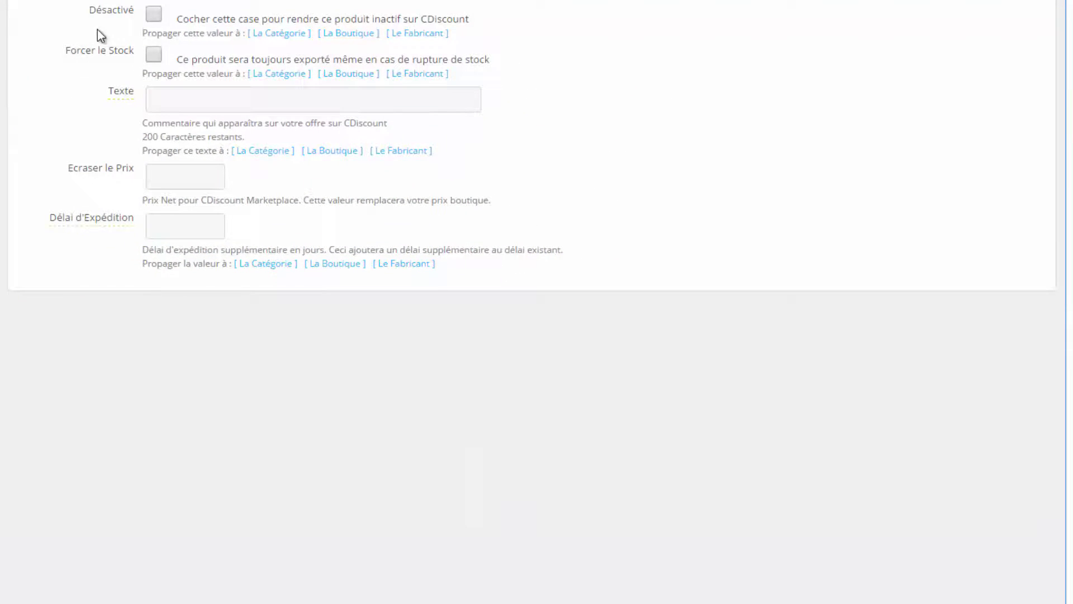
{"action": "mouse_move", "coordinate": [120, 102]}
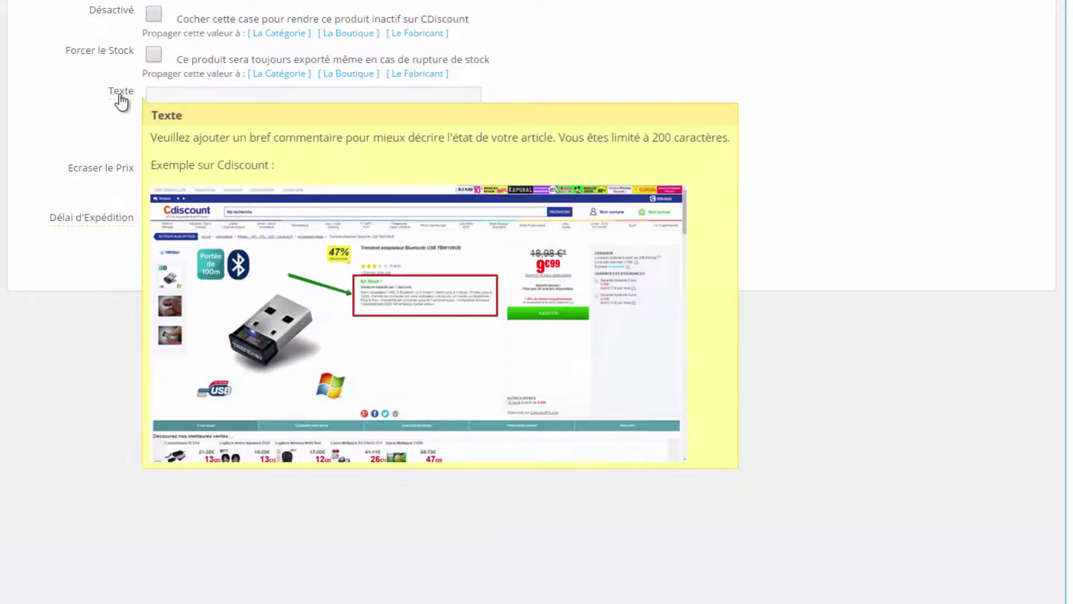
{"action": "left_click", "coordinate": [175, 94]}
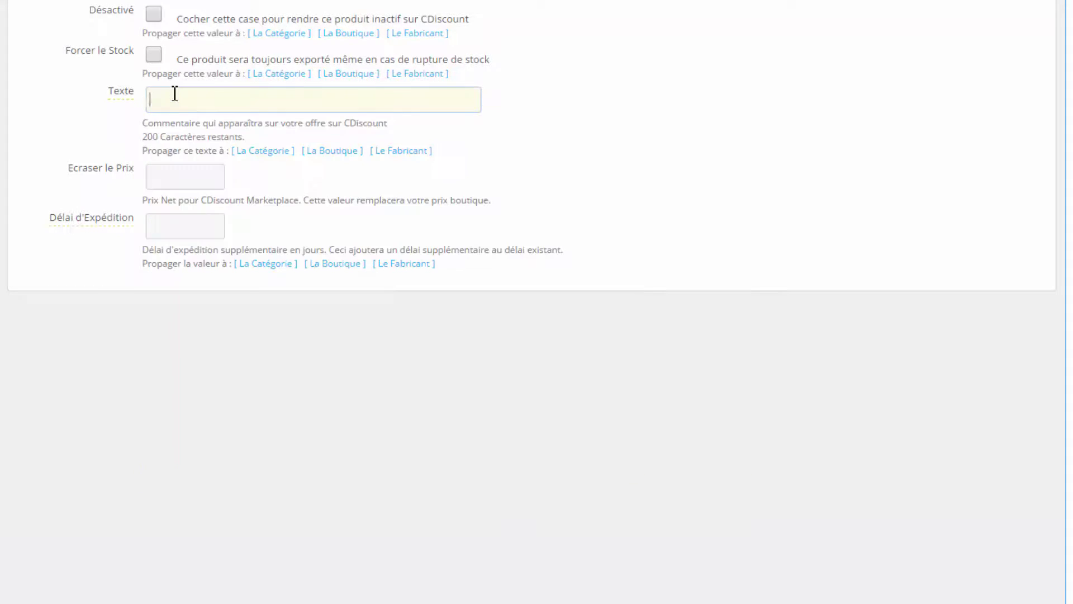
{"action": "type", "text": "Livraison Rapide"}
{"action": "left_click", "coordinate": [156, 171]}
{"action": "type", "text": "19"}
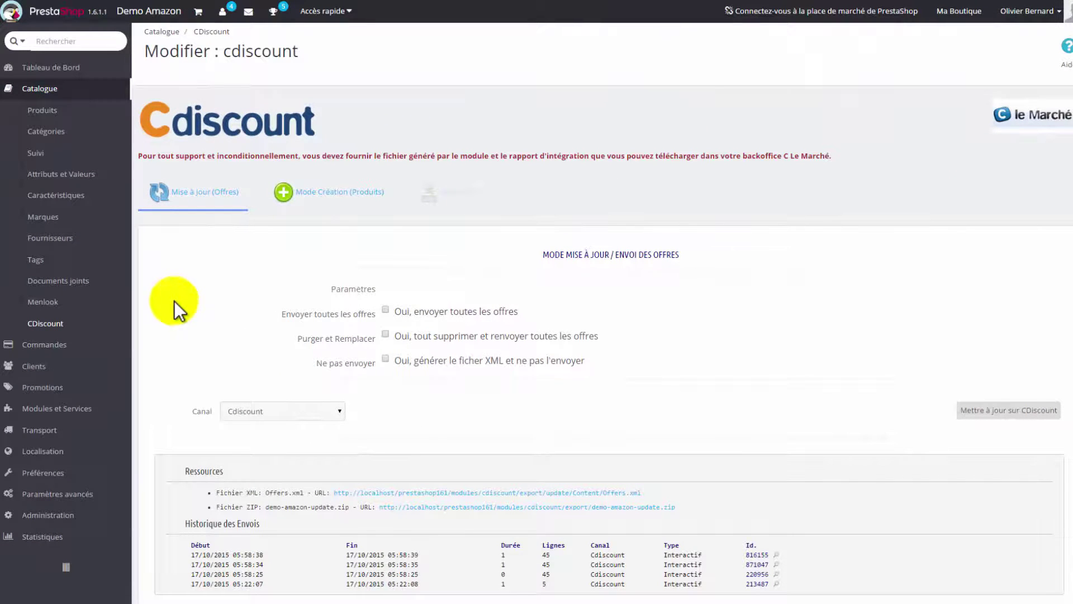
Run the CDiscount offer update with all offers included, generating the XML file without sending it
{"action": "left_click", "coordinate": [386, 309]}
{"action": "left_click", "coordinate": [385, 358]}
{"action": "scroll", "coordinate": [391, 335], "scroll_direction": "down", "scroll_amount": 4}
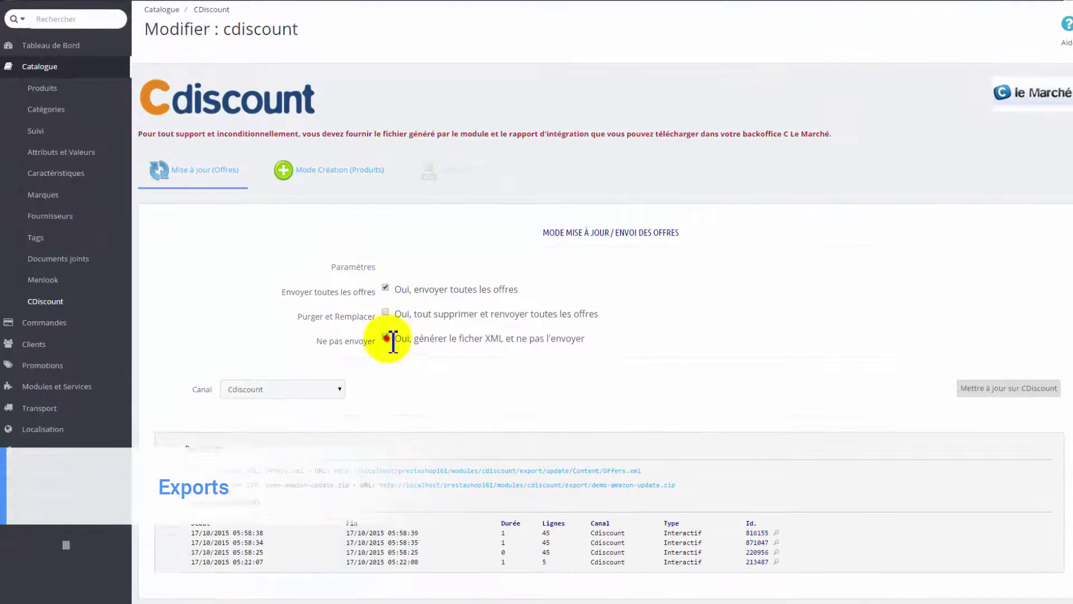
{"action": "left_click", "coordinate": [984, 193]}
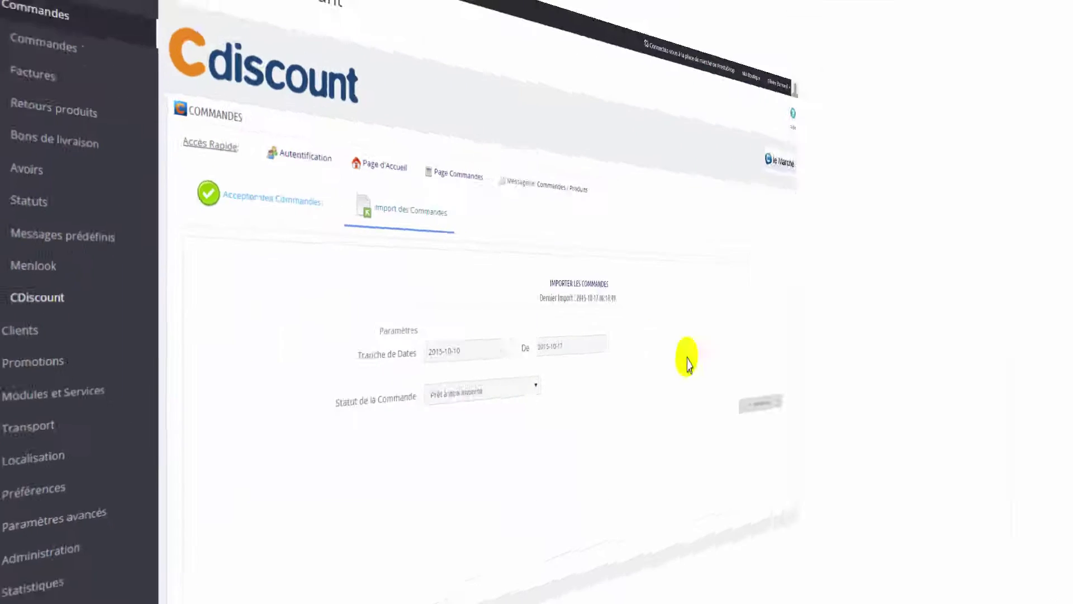
Search for CDiscount orders ready to be imported and import the selected Chemisier order
{"action": "left_click", "coordinate": [760, 402]}
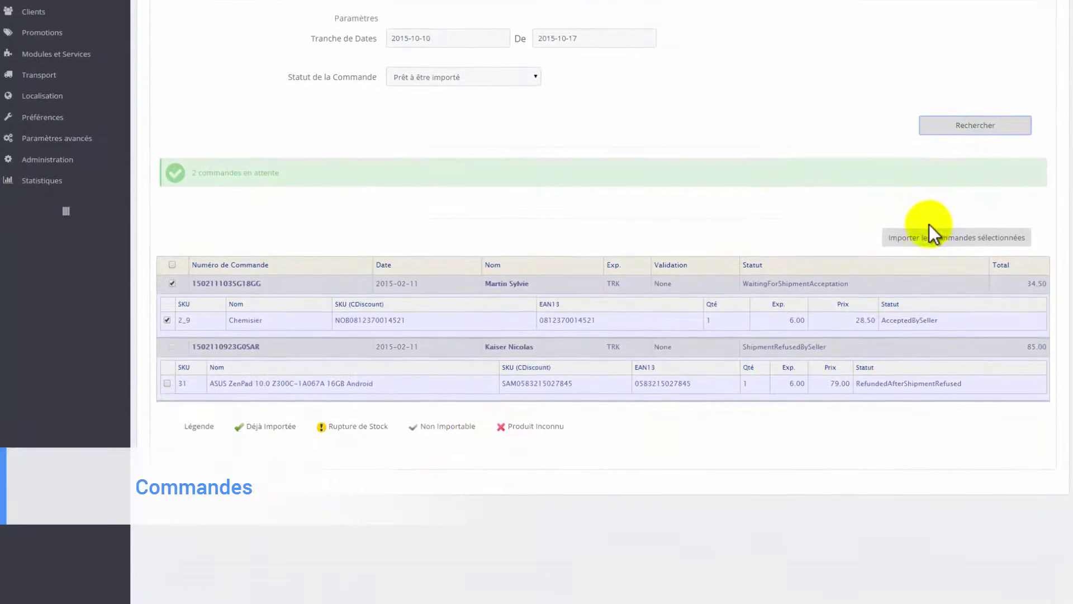
{"action": "left_click", "coordinate": [929, 401]}
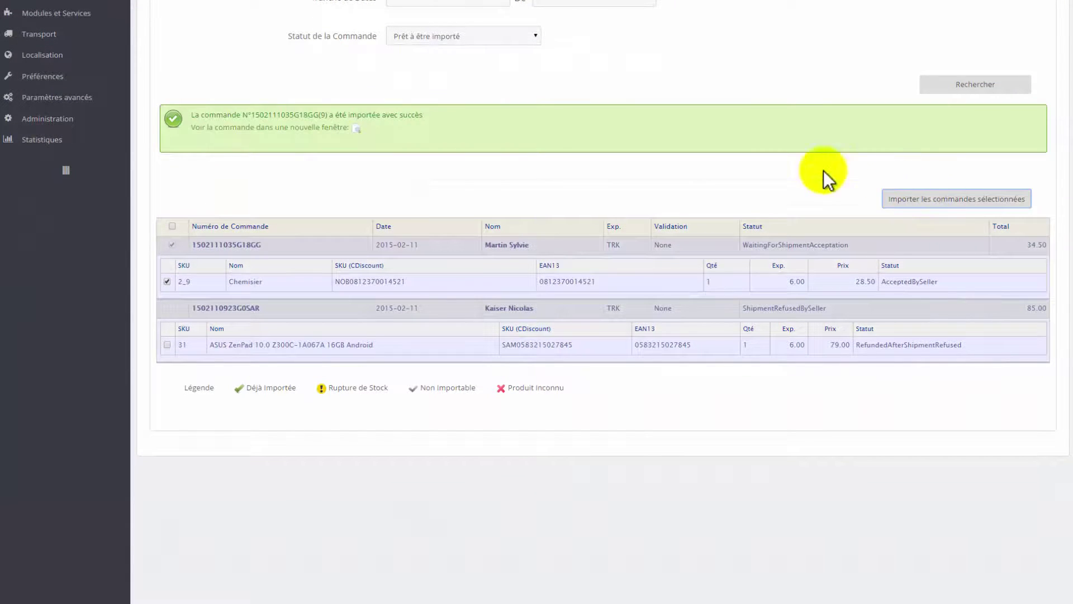
Open the imported order, review its payment, CDiscount and product details, and view its invoice
{"action": "left_click", "coordinate": [356, 128]}
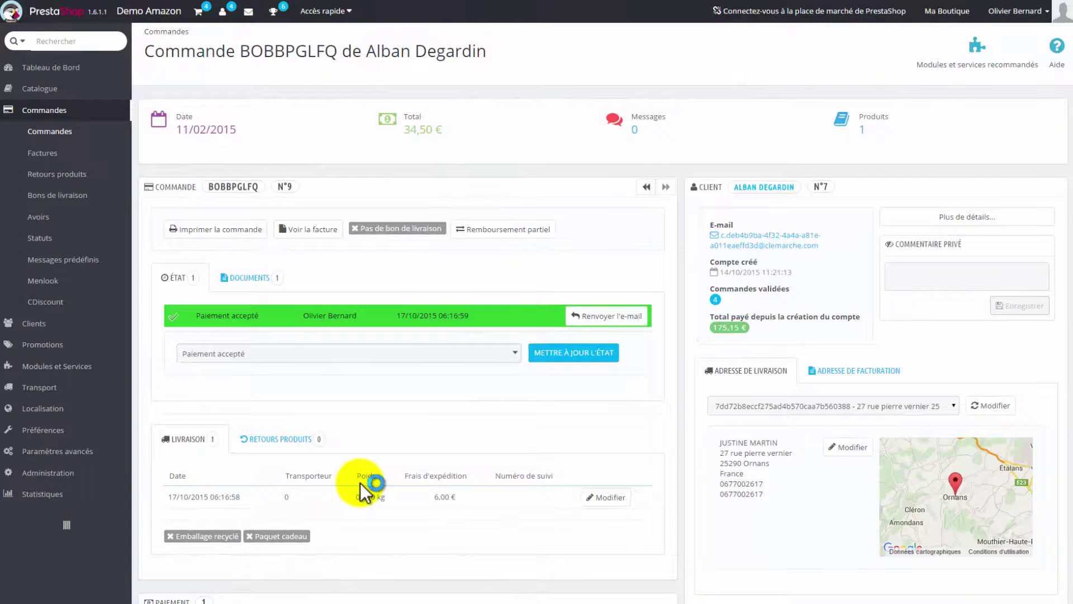
{"action": "scroll", "coordinate": [360, 475], "scroll_direction": "down", "scroll_amount": 6}
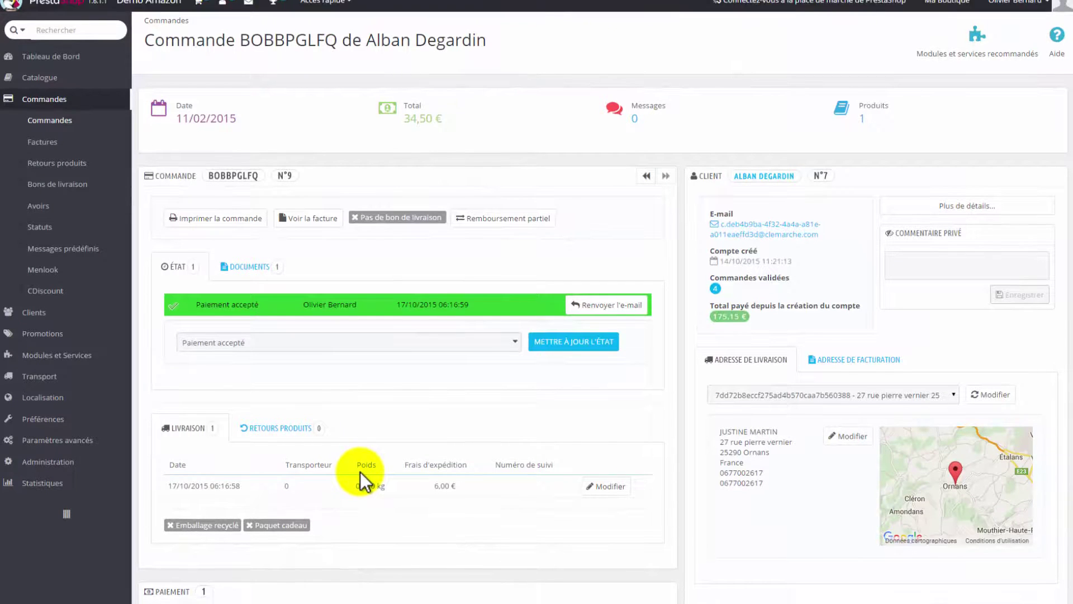
{"action": "scroll", "coordinate": [540, 391], "scroll_direction": "down", "scroll_amount": 5}
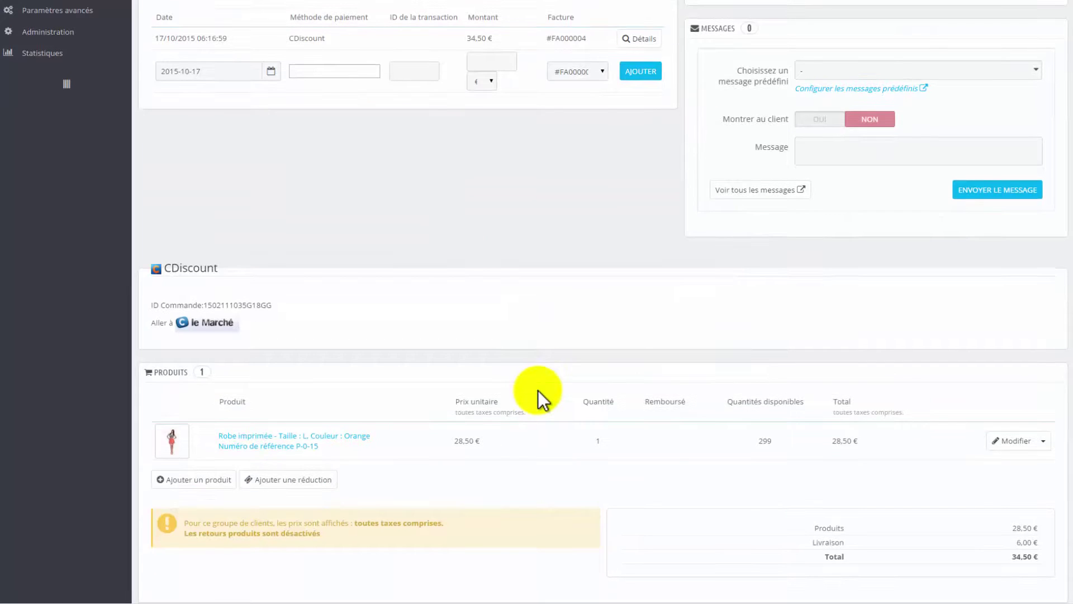
{"action": "scroll", "coordinate": [721, 503], "scroll_direction": "down", "scroll_amount": 1}
{"action": "scroll", "coordinate": [720, 520], "scroll_direction": "up", "scroll_amount": 12}
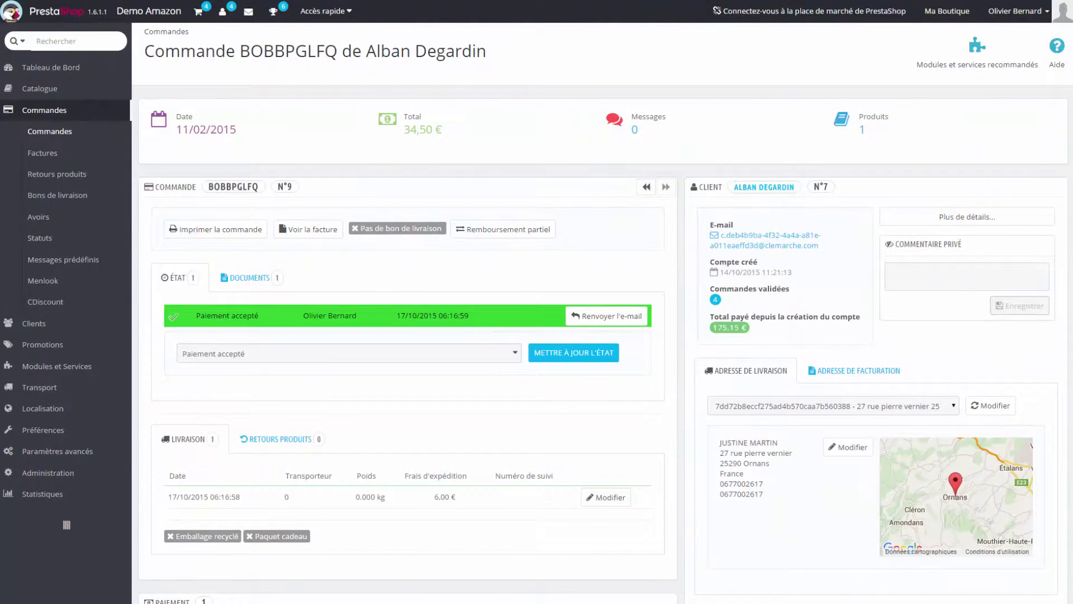
{"action": "left_click", "coordinate": [324, 233]}
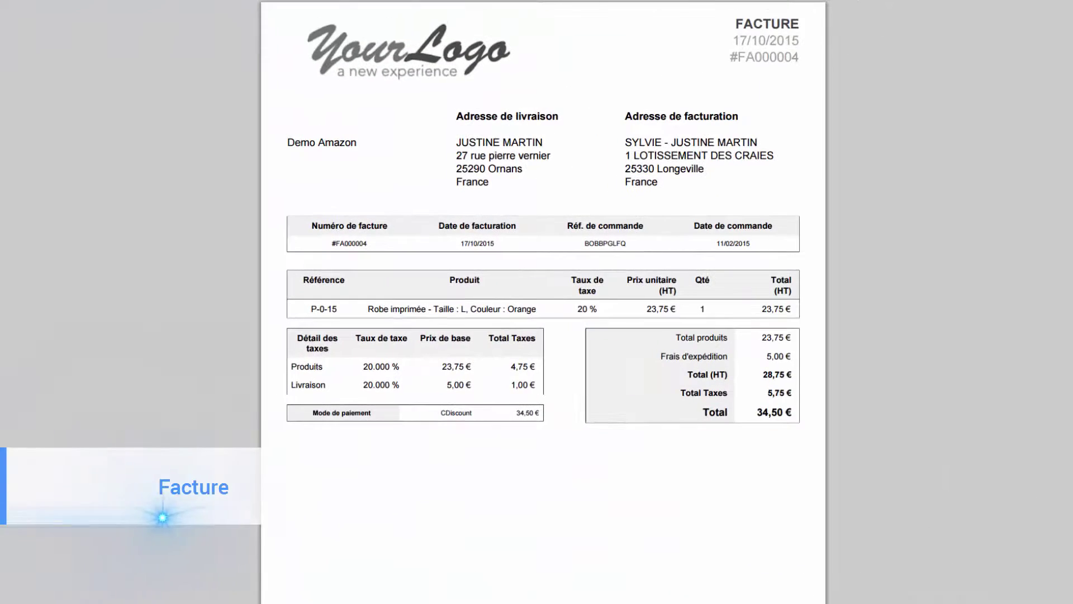